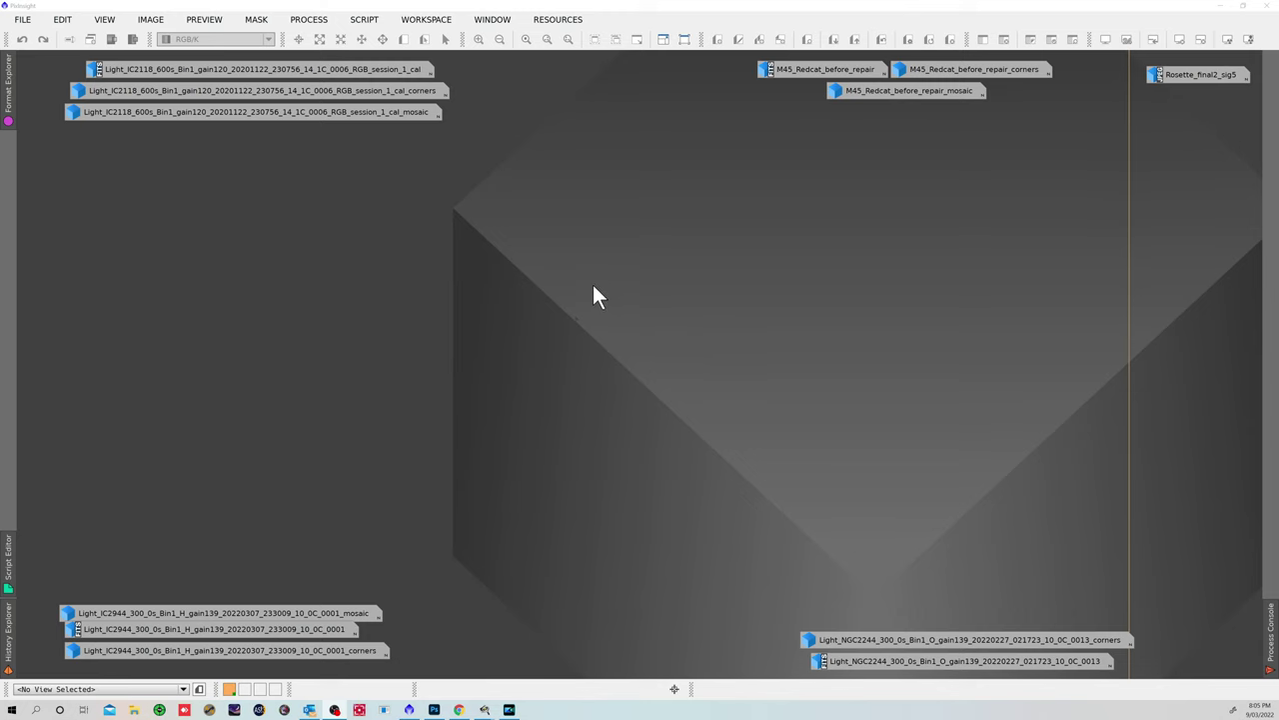
Restore the Light_IC2118 calibrated frame and reposition its 4136 × 2814 image window
{"action": "double_click", "coordinate": [271, 71]}
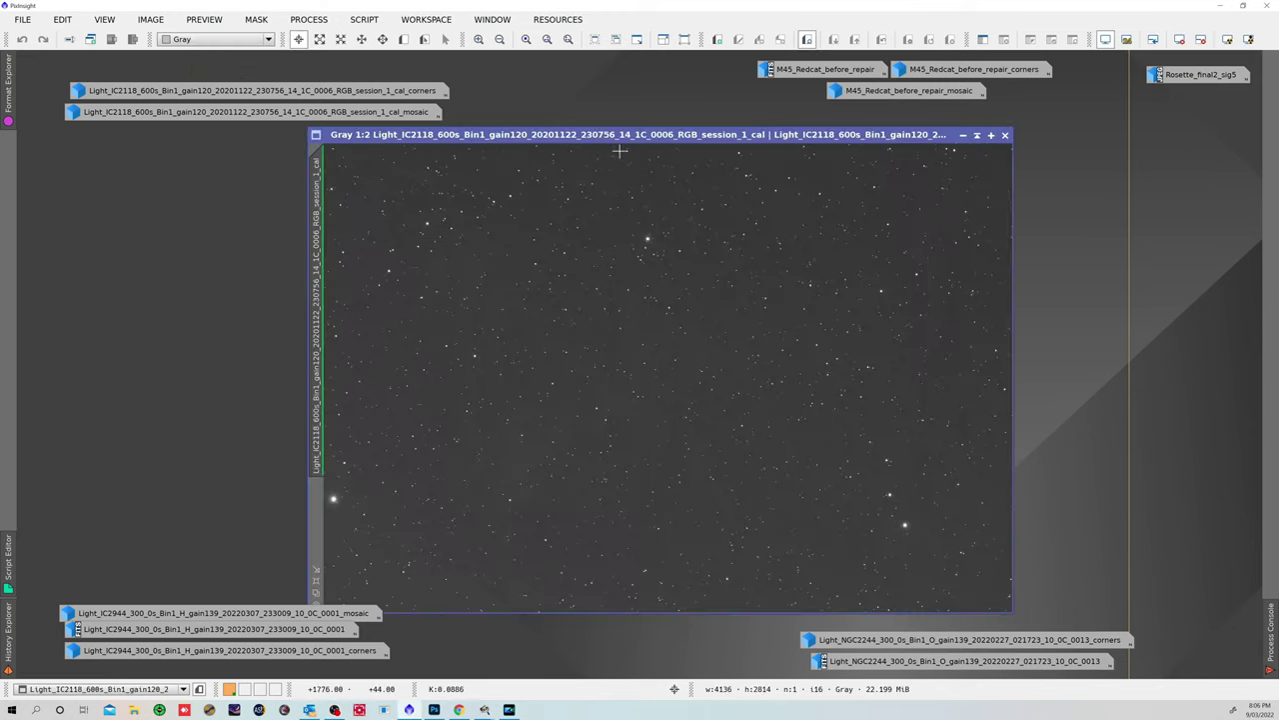
{"action": "left_click_drag", "start_coordinate": [637, 140], "coordinate": [631, 136]}
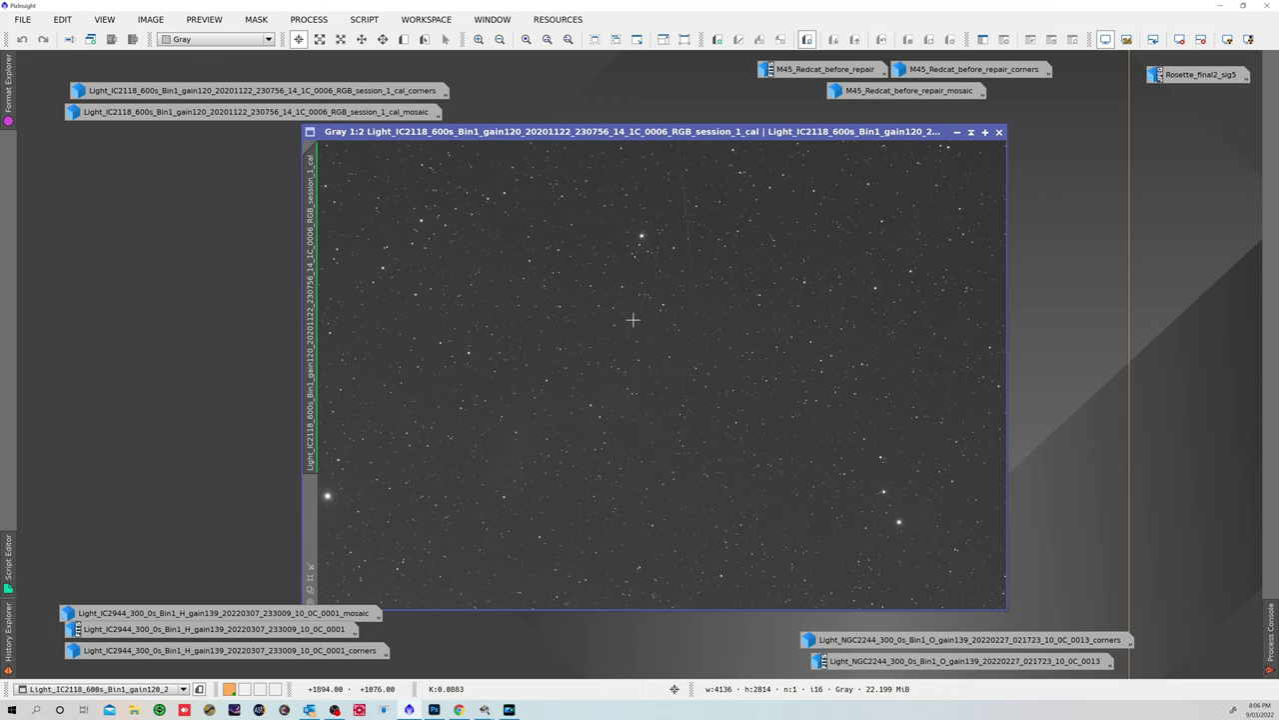
Iconize the IC2118 frame, then open the AberrationInspector script and cancel it without running
{"action": "left_click", "coordinate": [957, 132]}
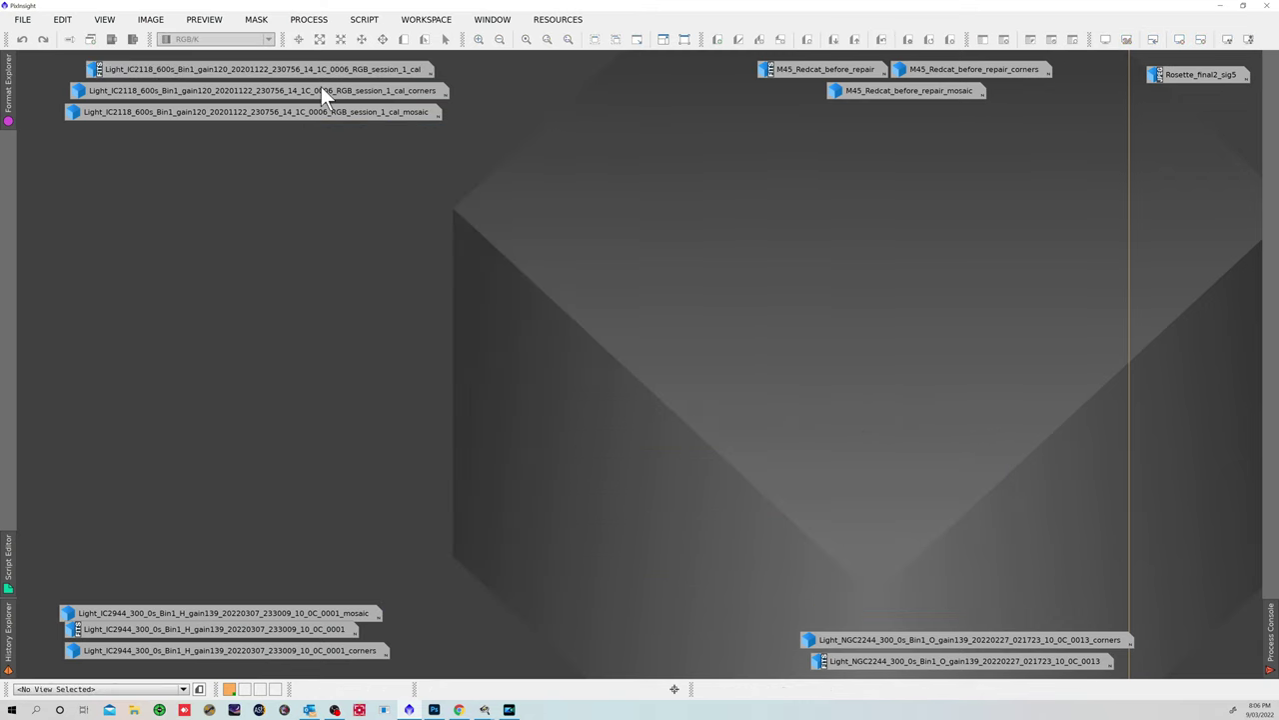
{"action": "left_click", "coordinate": [357, 20]}
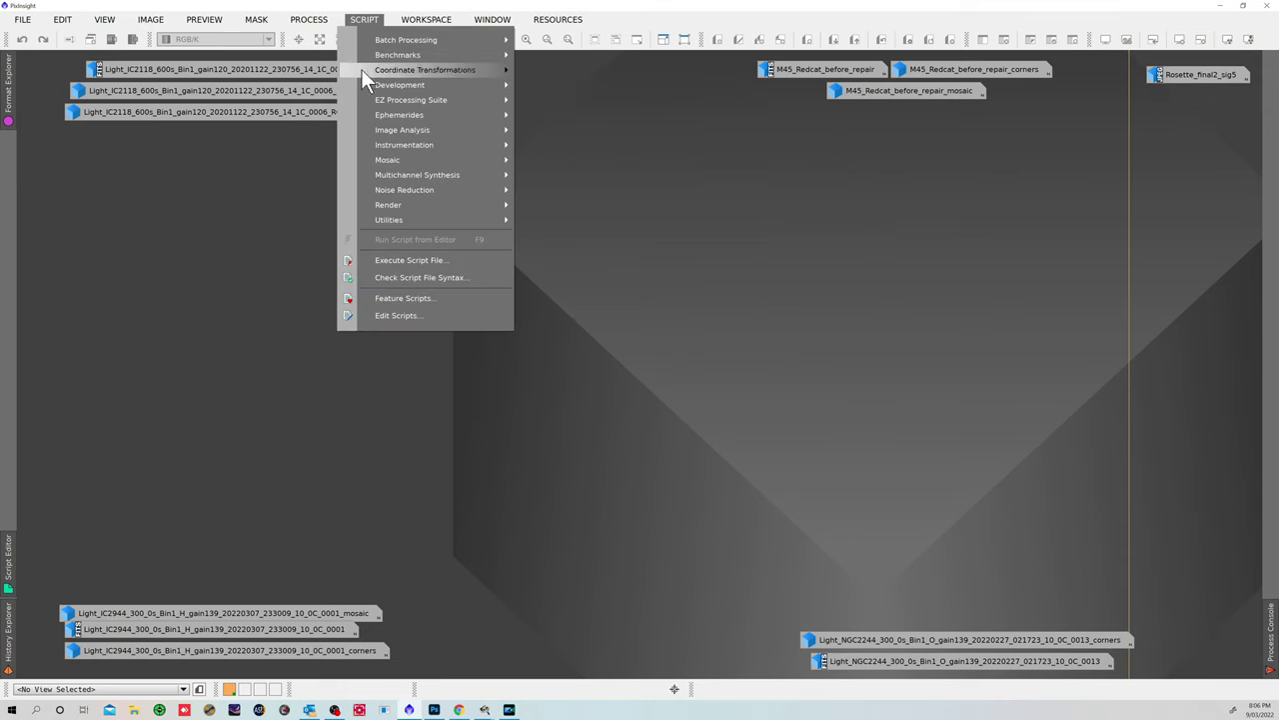
{"action": "mouse_move", "coordinate": [402, 132]}
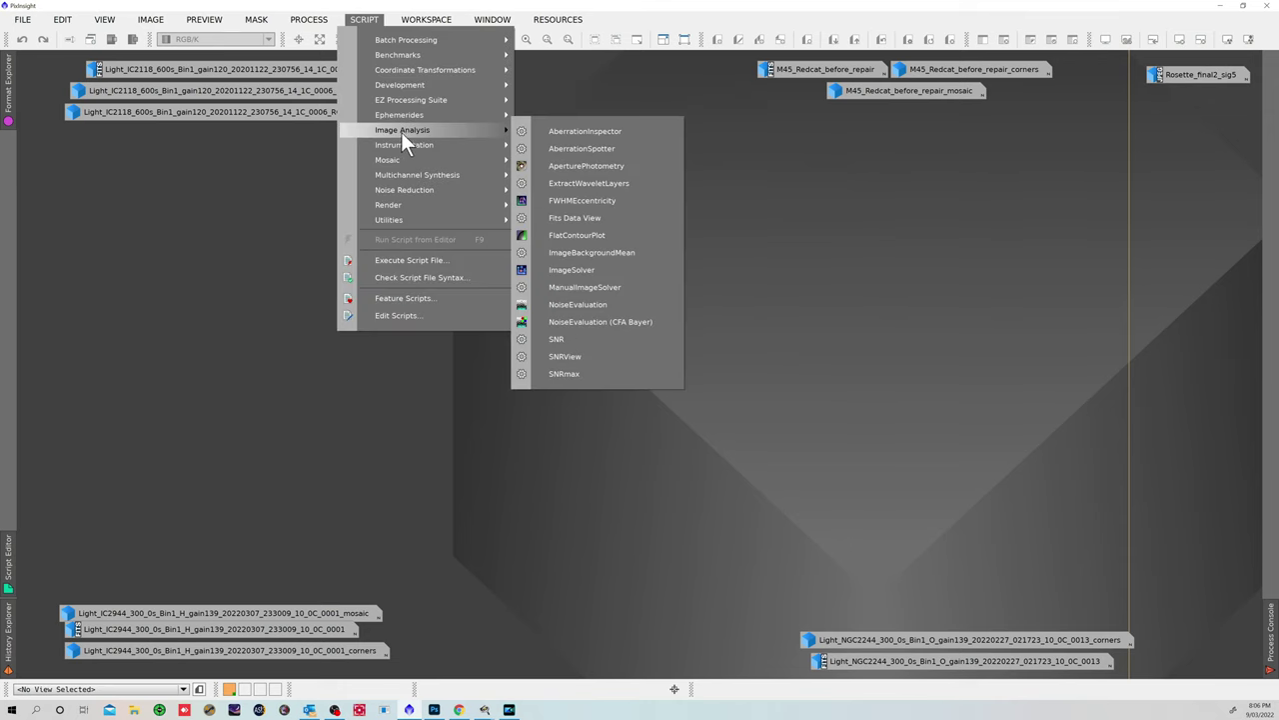
{"action": "left_click", "coordinate": [570, 131]}
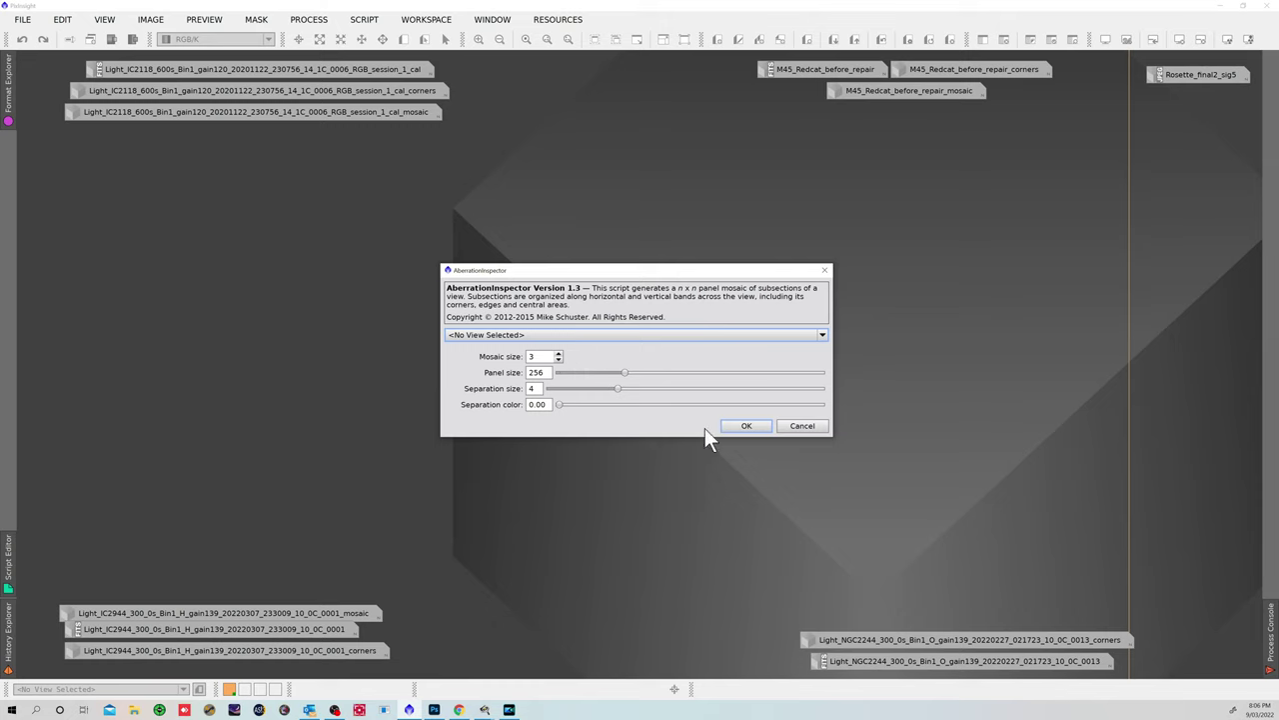
{"action": "left_click", "coordinate": [803, 425]}
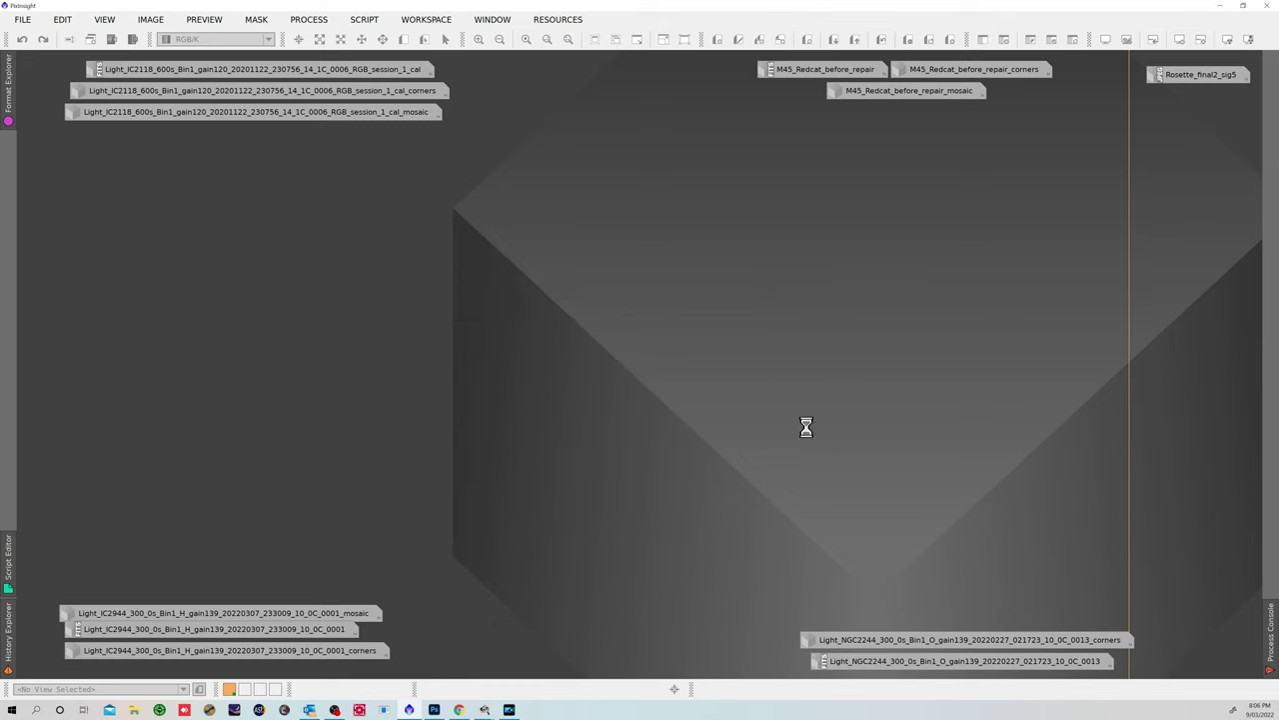
Open the IC2118 calibrated 3×3 mosaic and shift its 776 × 776 window left
{"action": "double_click", "coordinate": [248, 109]}
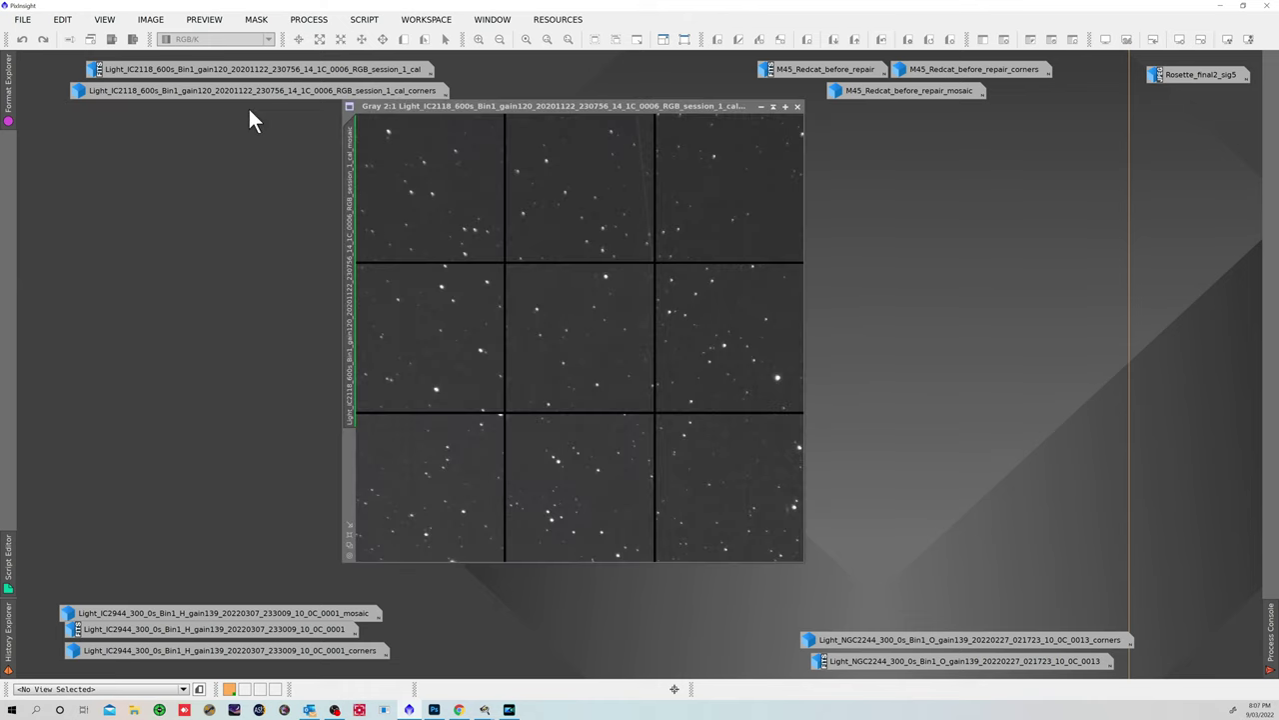
{"action": "left_click_drag", "start_coordinate": [659, 105], "coordinate": [612, 103]}
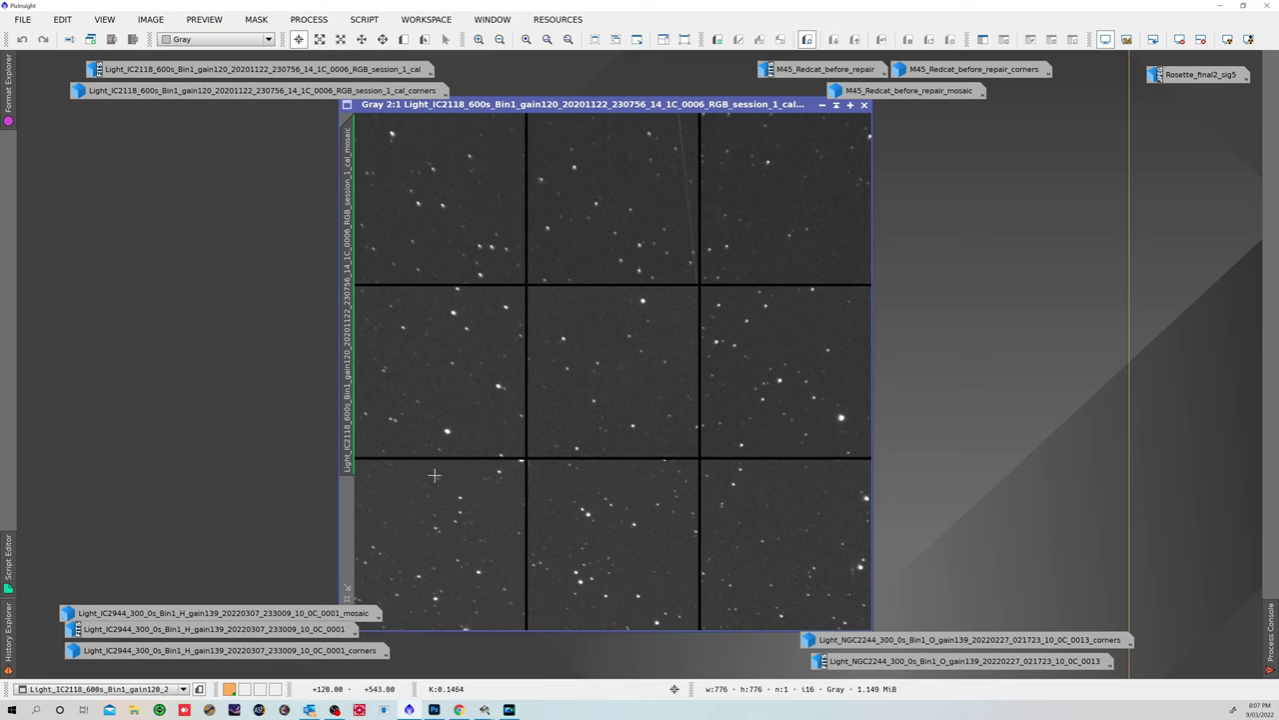
Iconize the IC2118 mosaic, view the M45_Redcat_before_repair frame, then iconize it too
{"action": "left_click", "coordinate": [823, 107]}
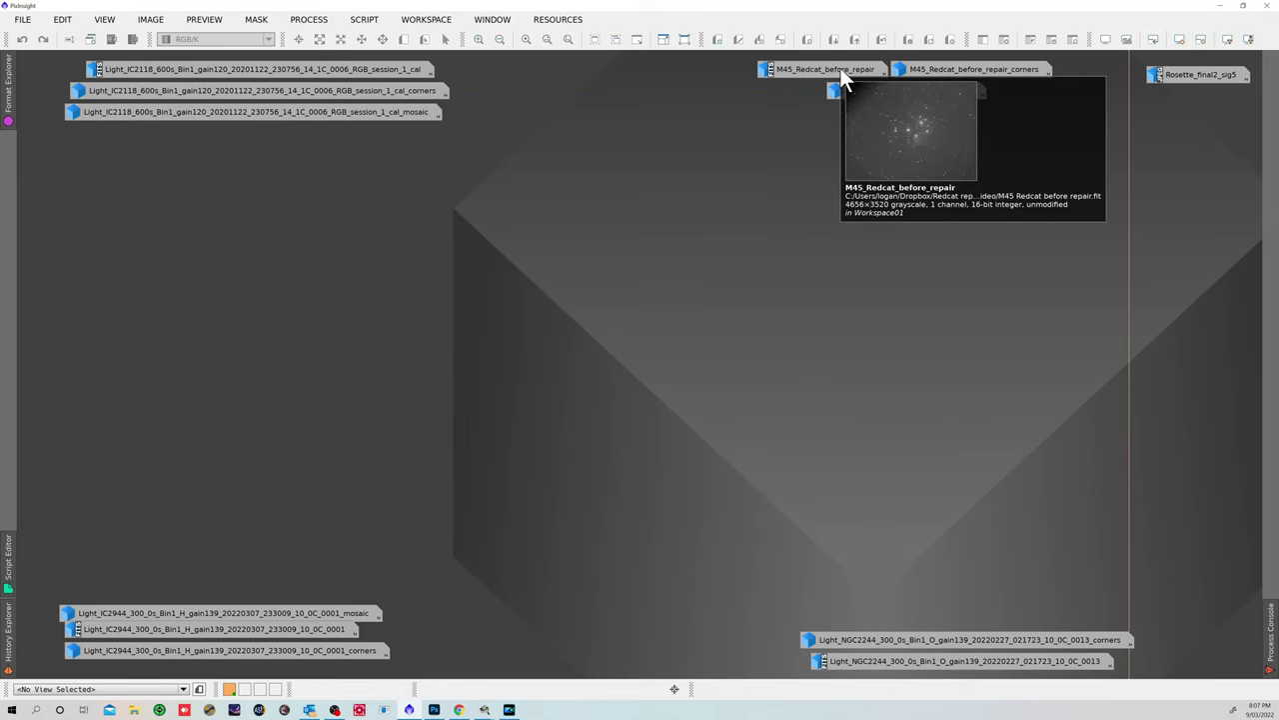
{"action": "double_click", "coordinate": [840, 68]}
{"action": "left_click_drag", "start_coordinate": [697, 172], "coordinate": [723, 171]}
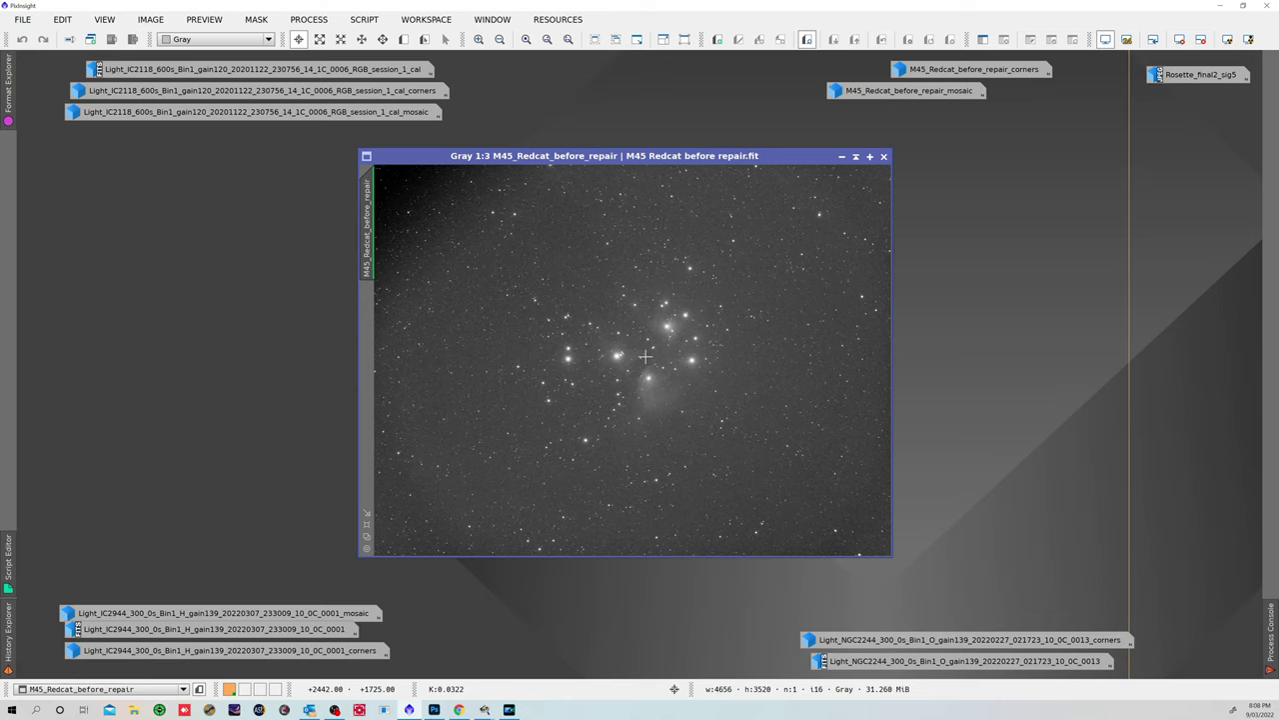
{"action": "left_click", "coordinate": [840, 156]}
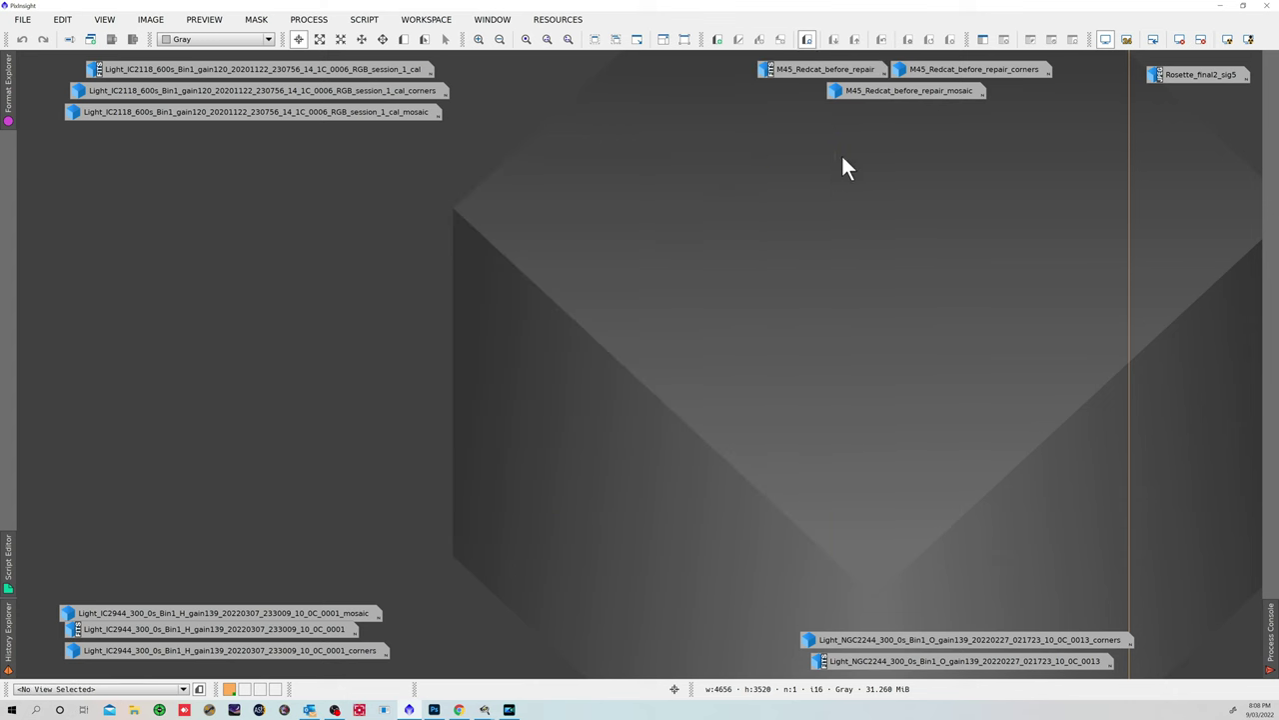
{"action": "double_click", "coordinate": [924, 92]}
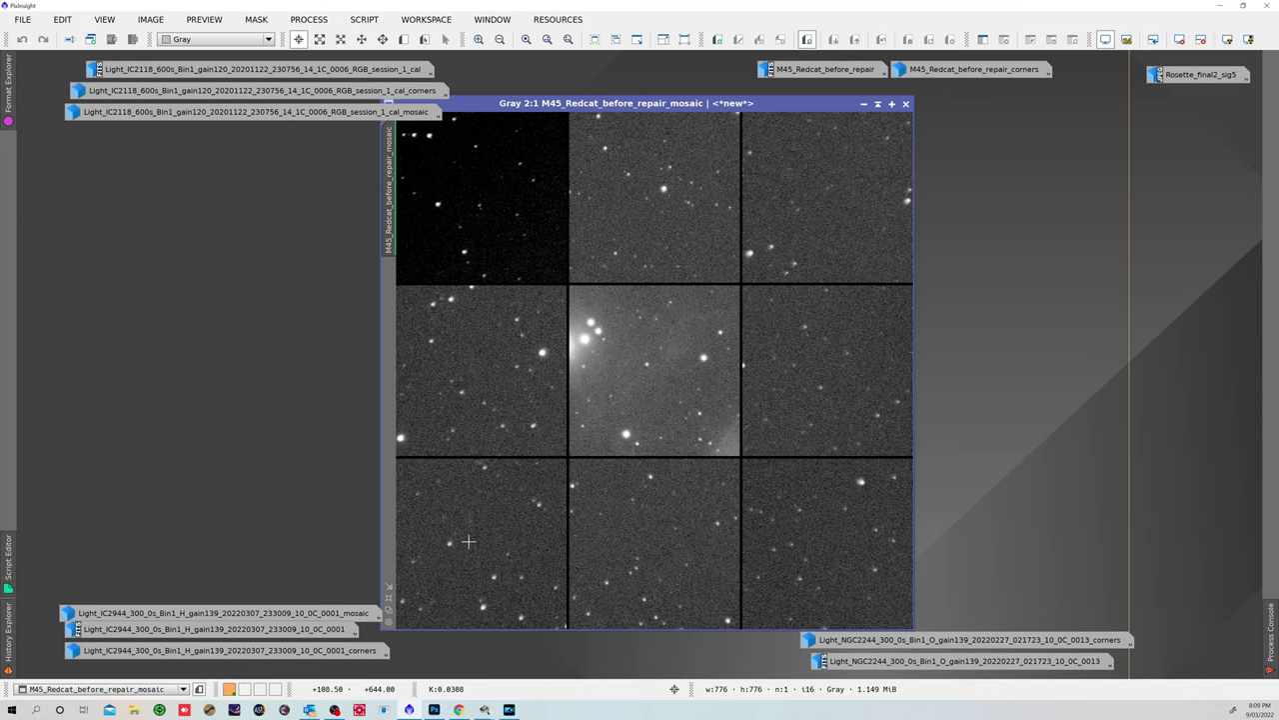
{"action": "left_click", "coordinate": [864, 104]}
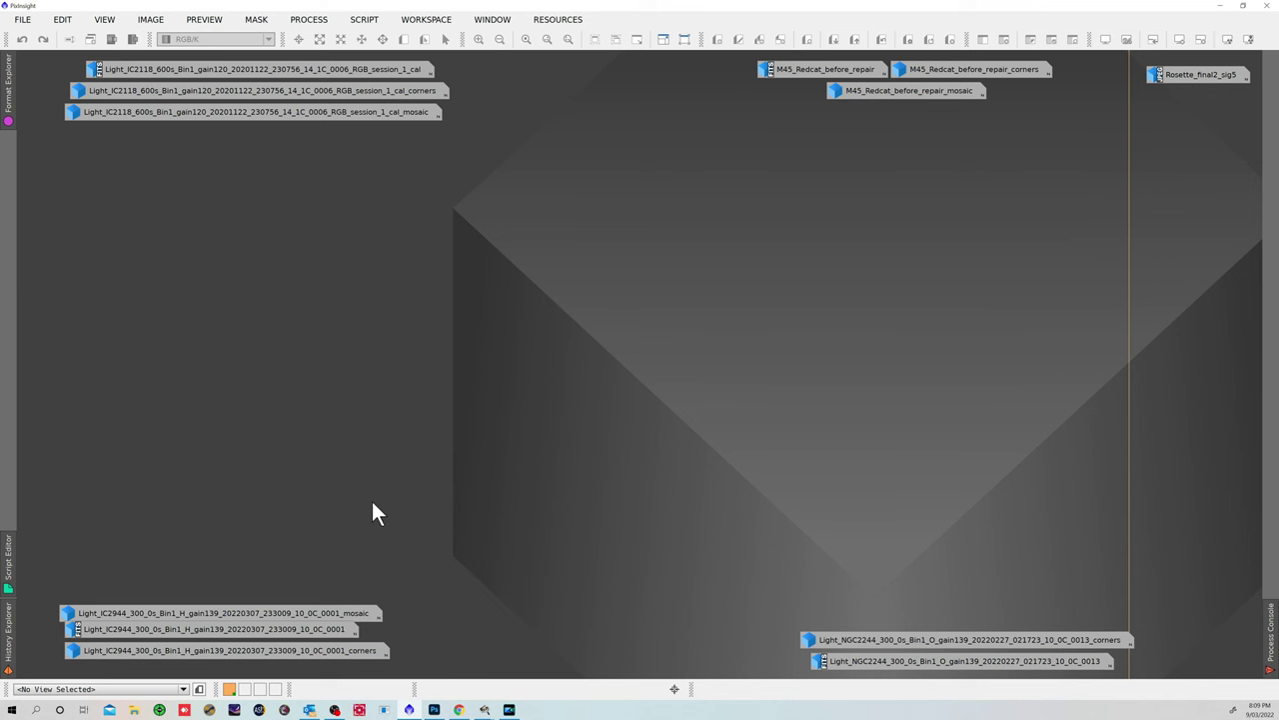
{"action": "double_click", "coordinate": [243, 612]}
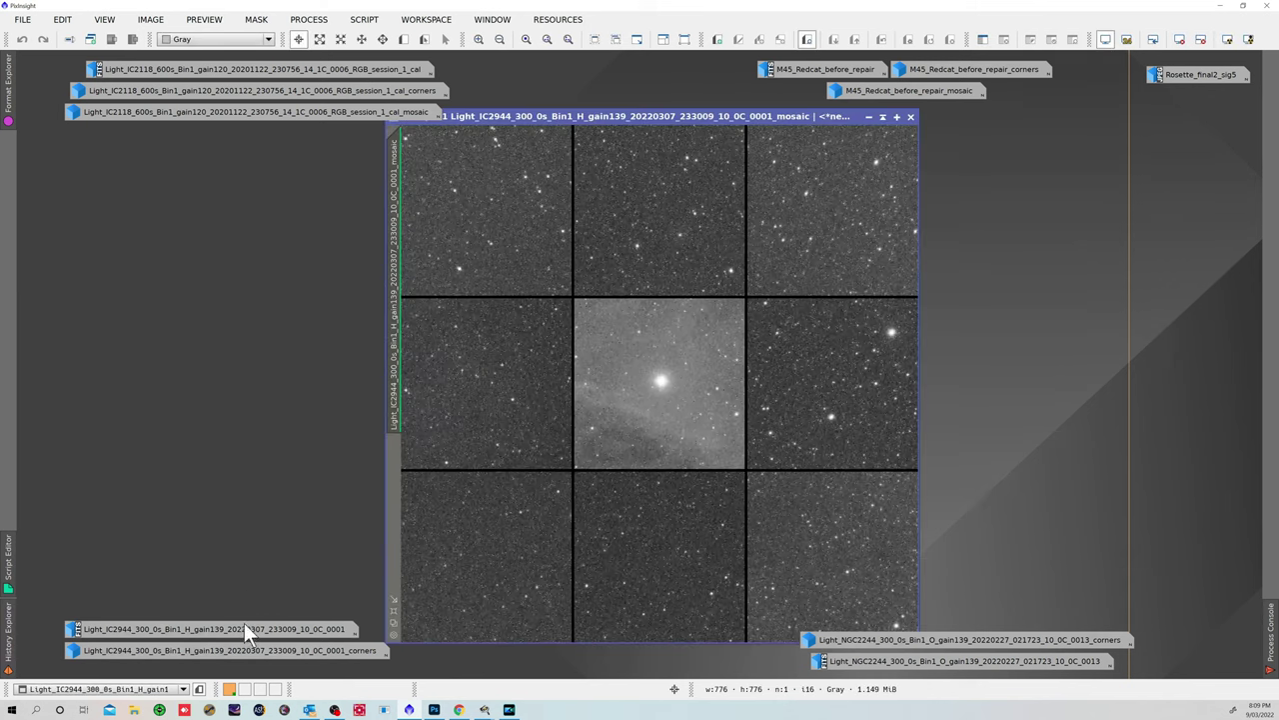
{"action": "left_click", "coordinate": [869, 117]}
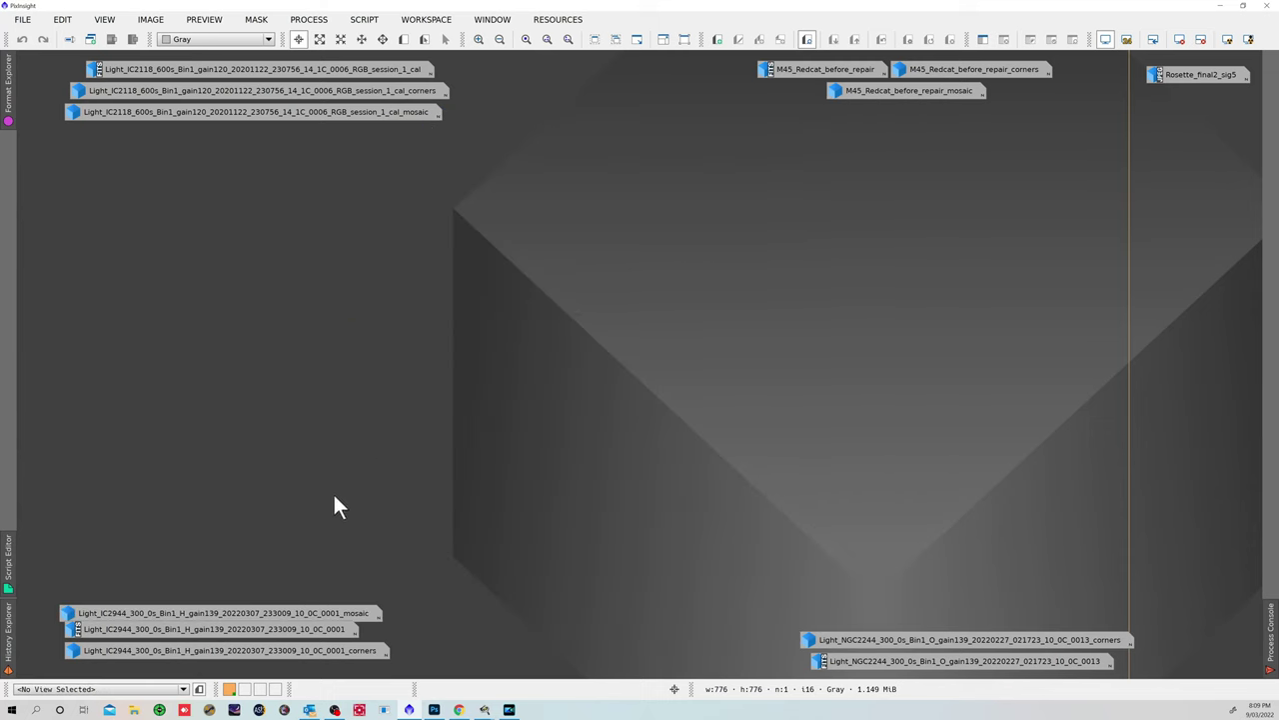
{"action": "double_click", "coordinate": [273, 632]}
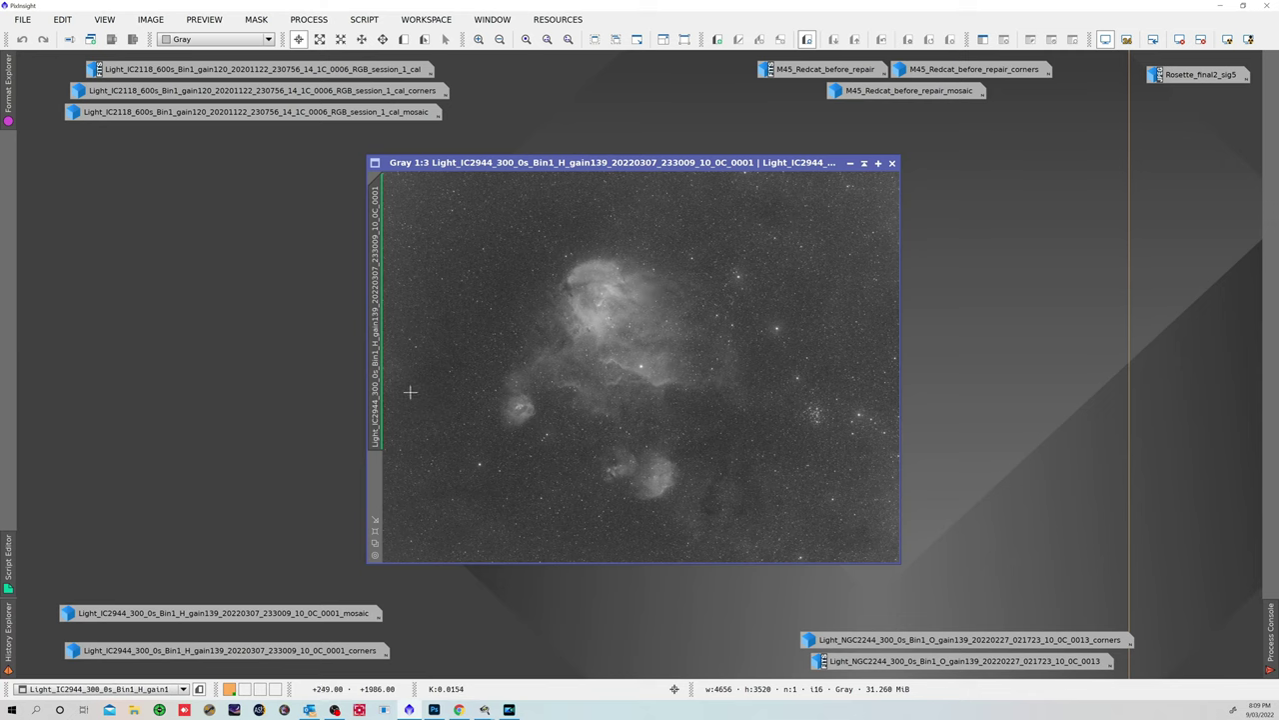
{"action": "mouse_move", "coordinate": [382, 372]}
{"action": "left_click", "coordinate": [849, 160]}
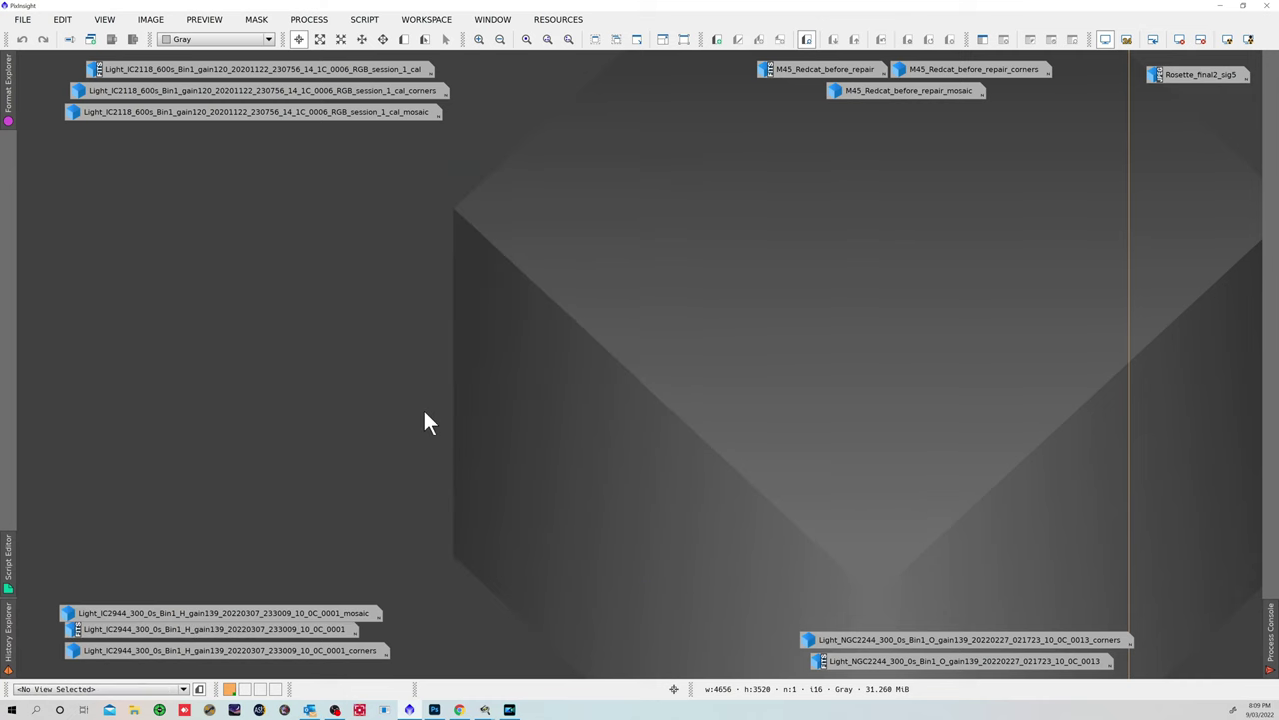
{"action": "double_click", "coordinate": [257, 615]}
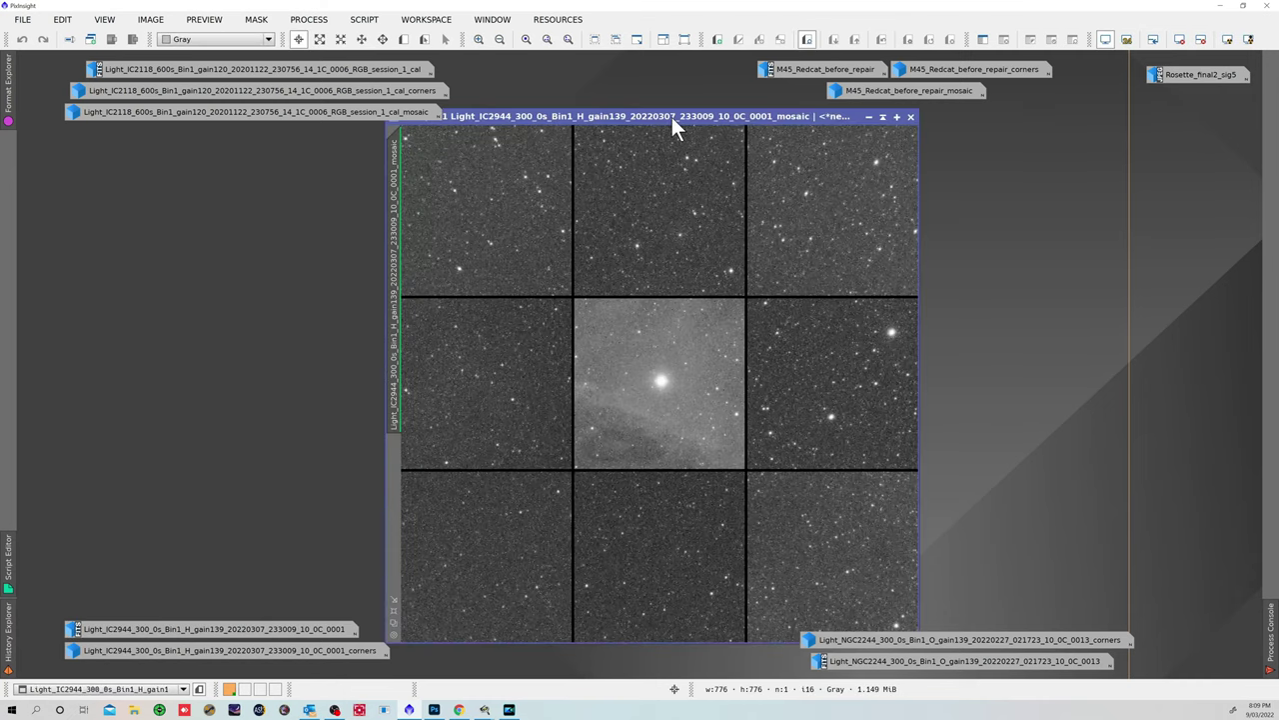
{"action": "left_click_drag", "start_coordinate": [672, 117], "coordinate": [672, 113]}
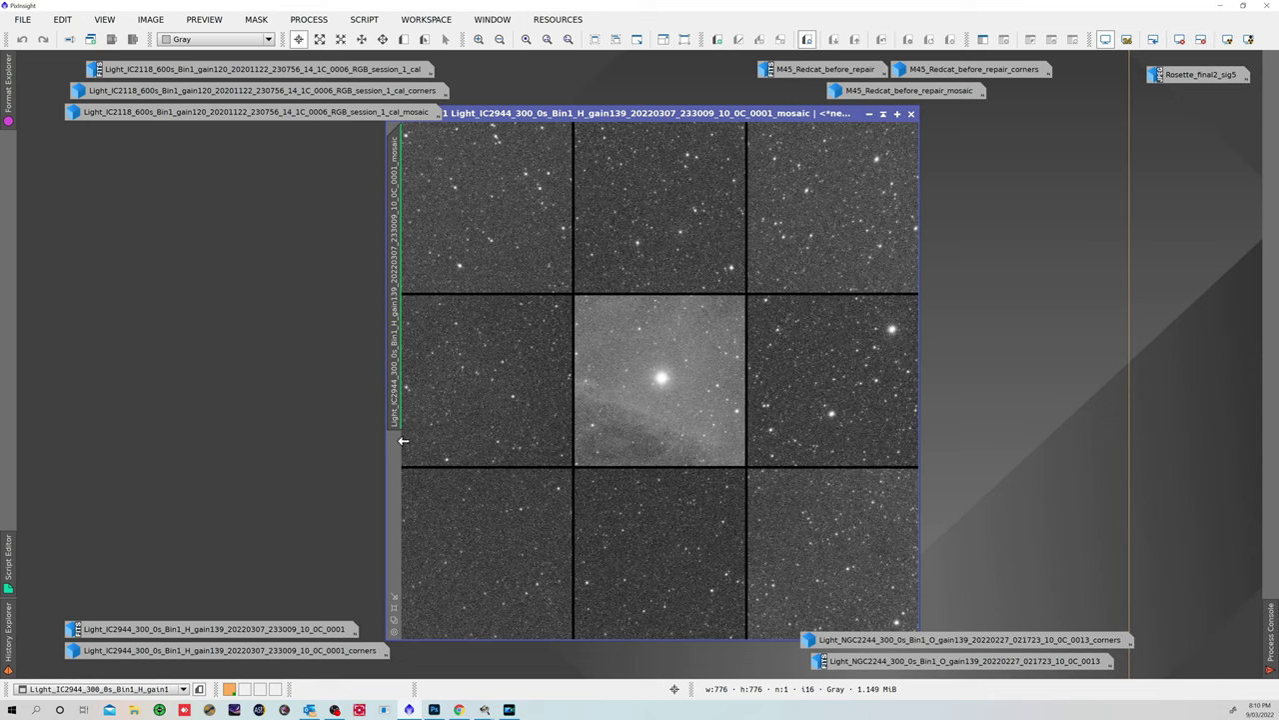
{"action": "left_click", "coordinate": [868, 114]}
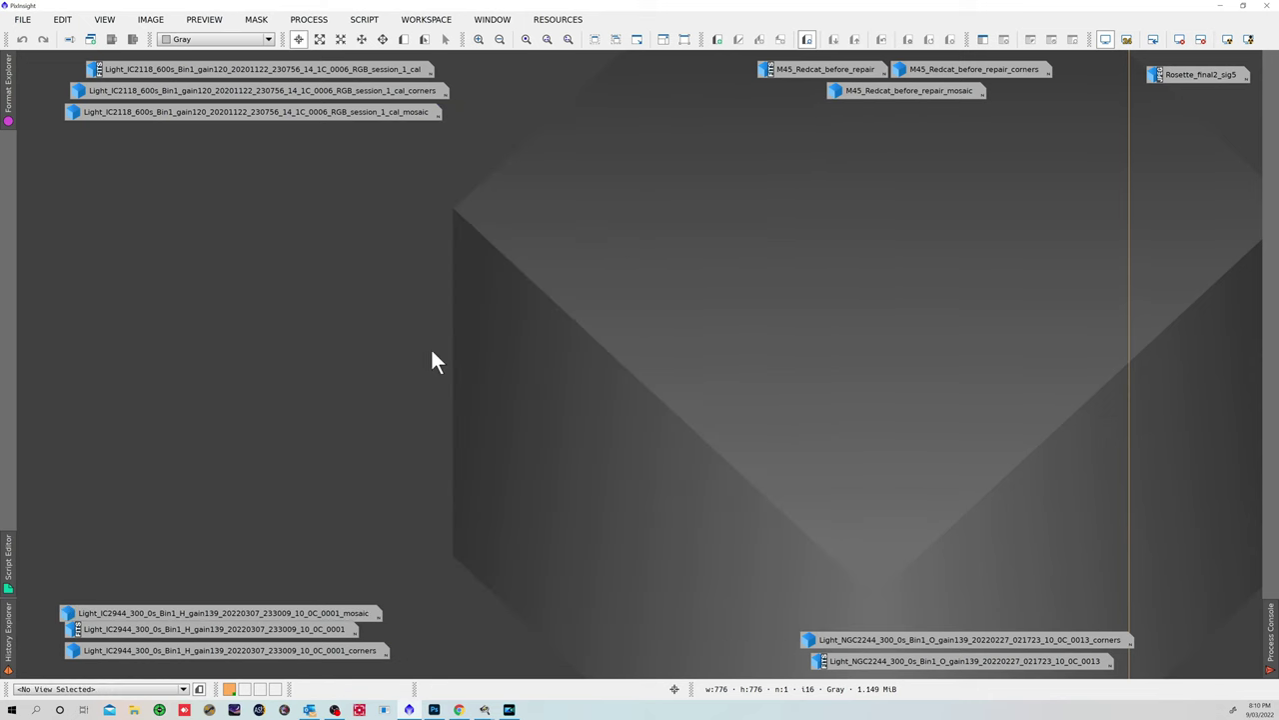
{"action": "mouse_move", "coordinate": [264, 650]}
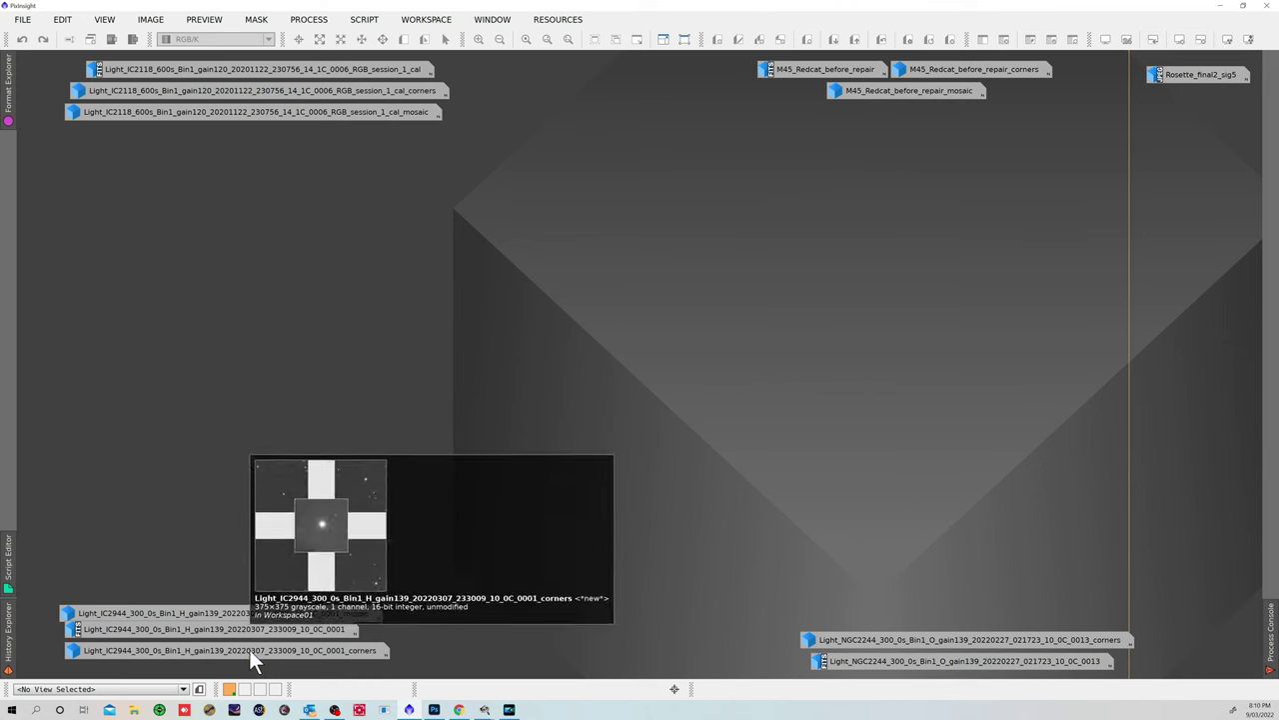
{"action": "double_click", "coordinate": [249, 649]}
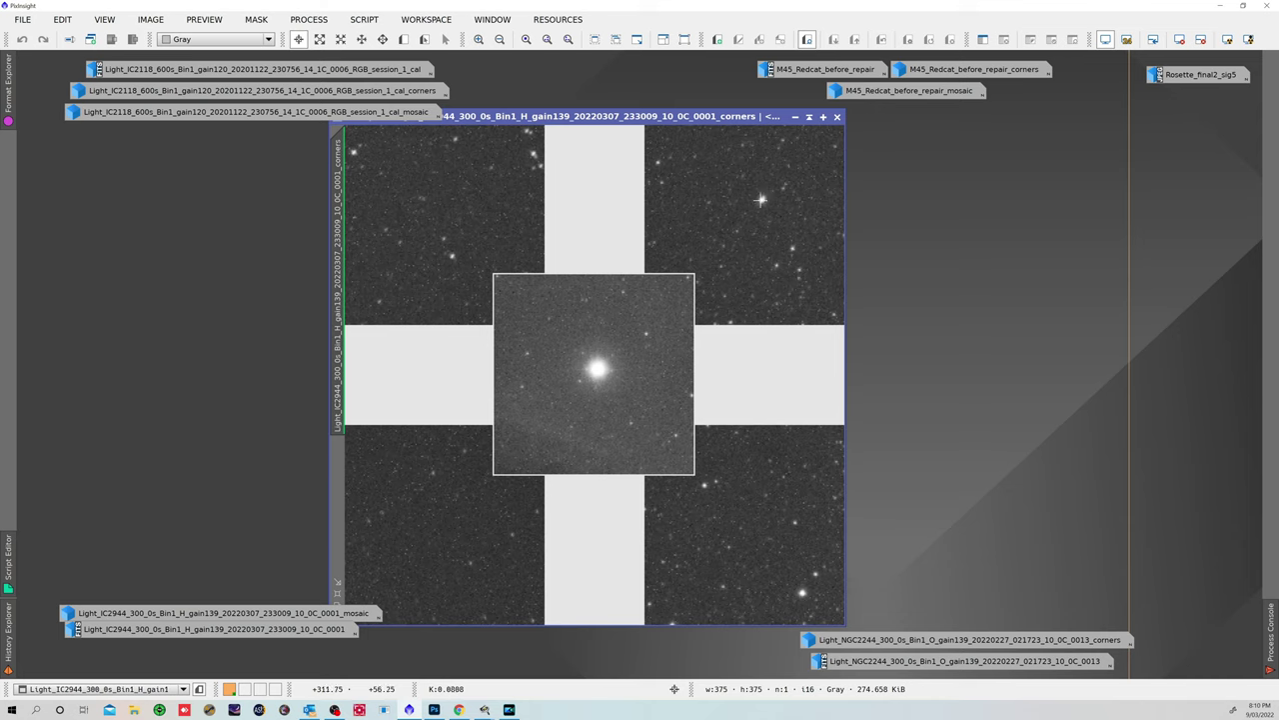
{"action": "left_click", "coordinate": [792, 116]}
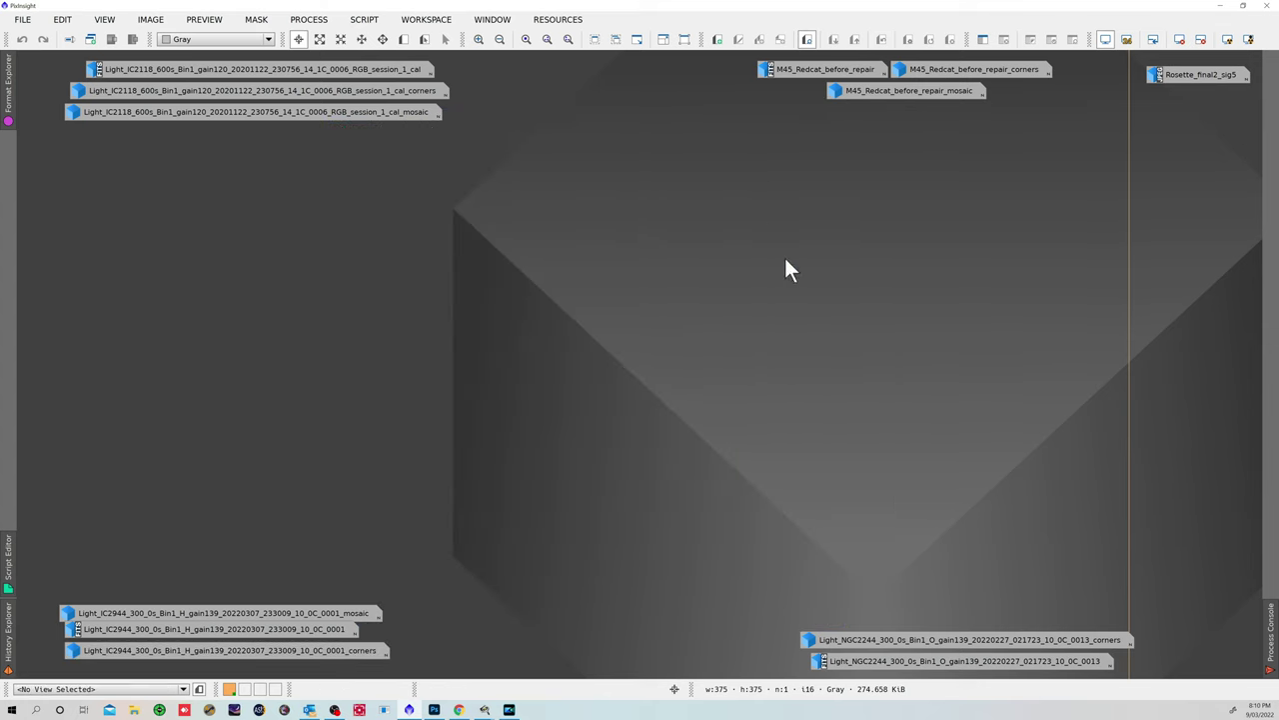
{"action": "double_click", "coordinate": [933, 659]}
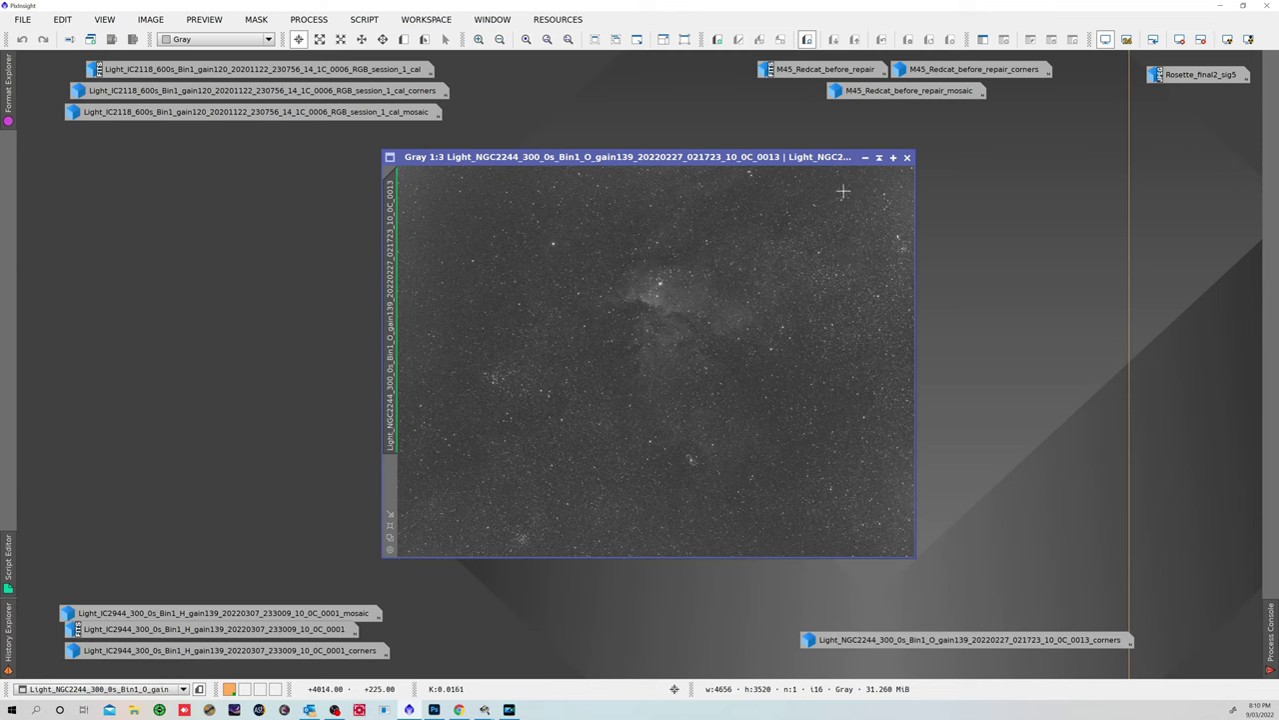
{"action": "left_click", "coordinate": [865, 158]}
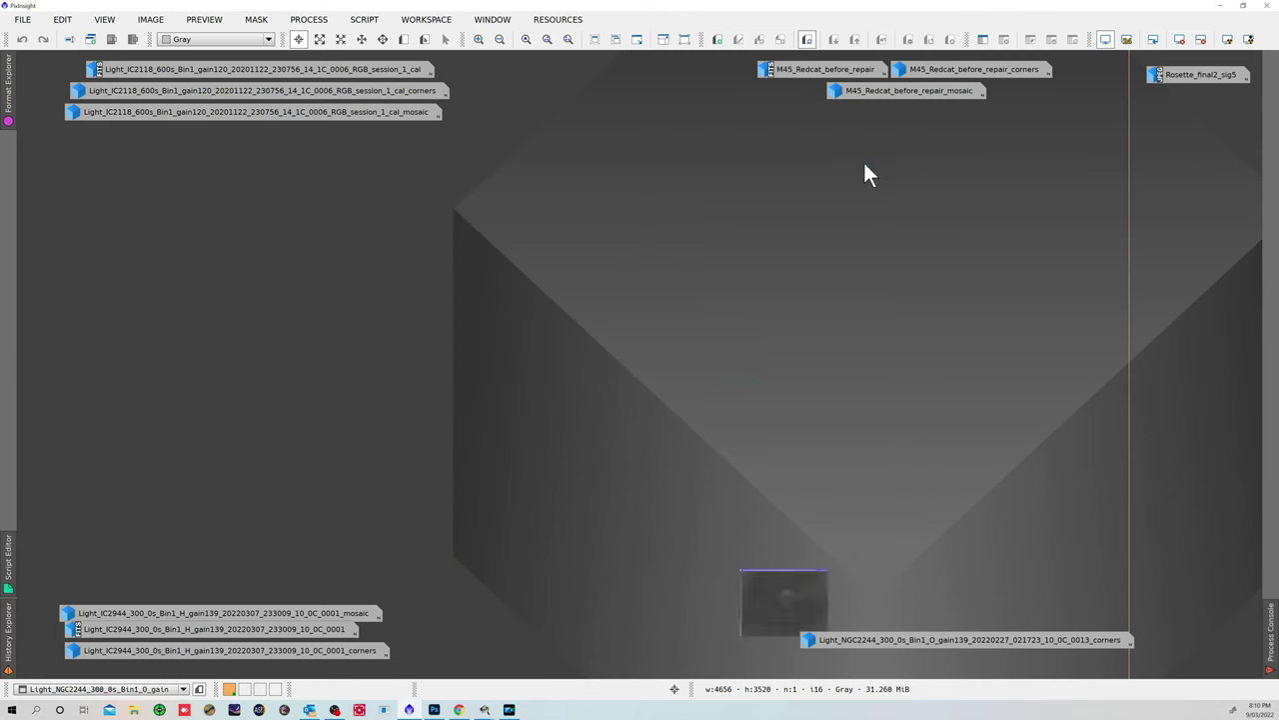
{"action": "double_click", "coordinate": [958, 638]}
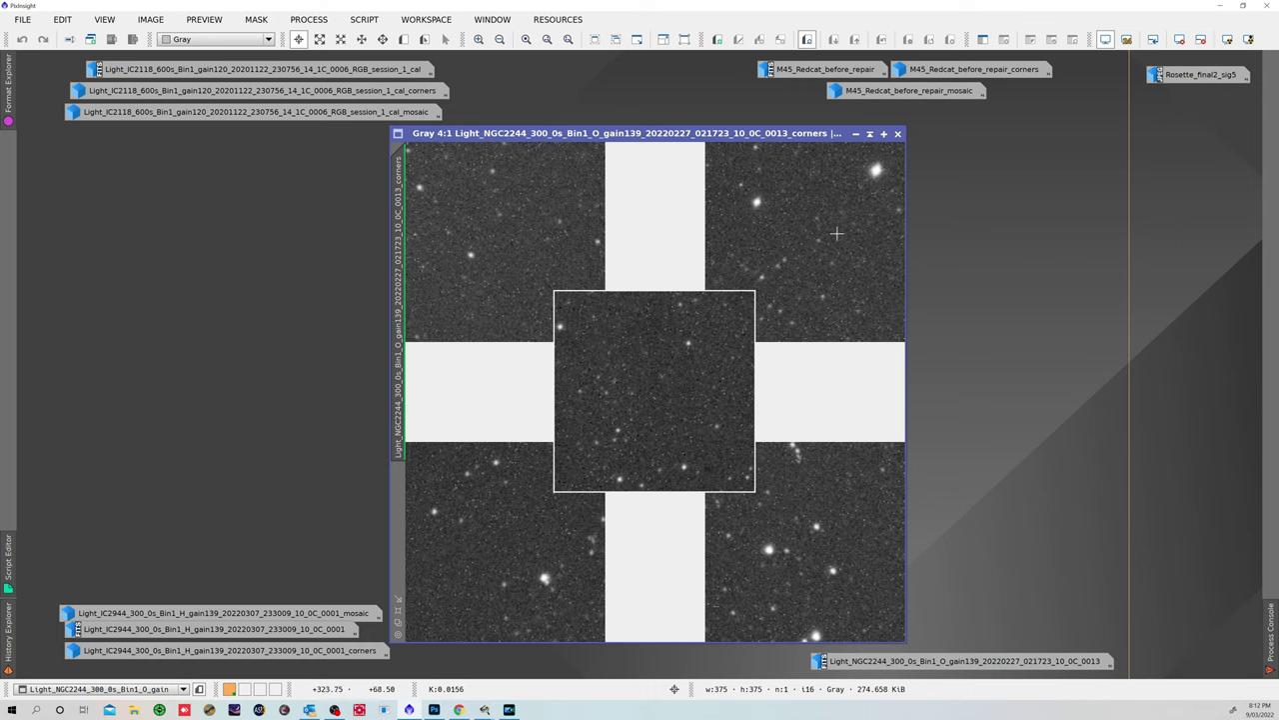
{"action": "left_click", "coordinate": [858, 133]}
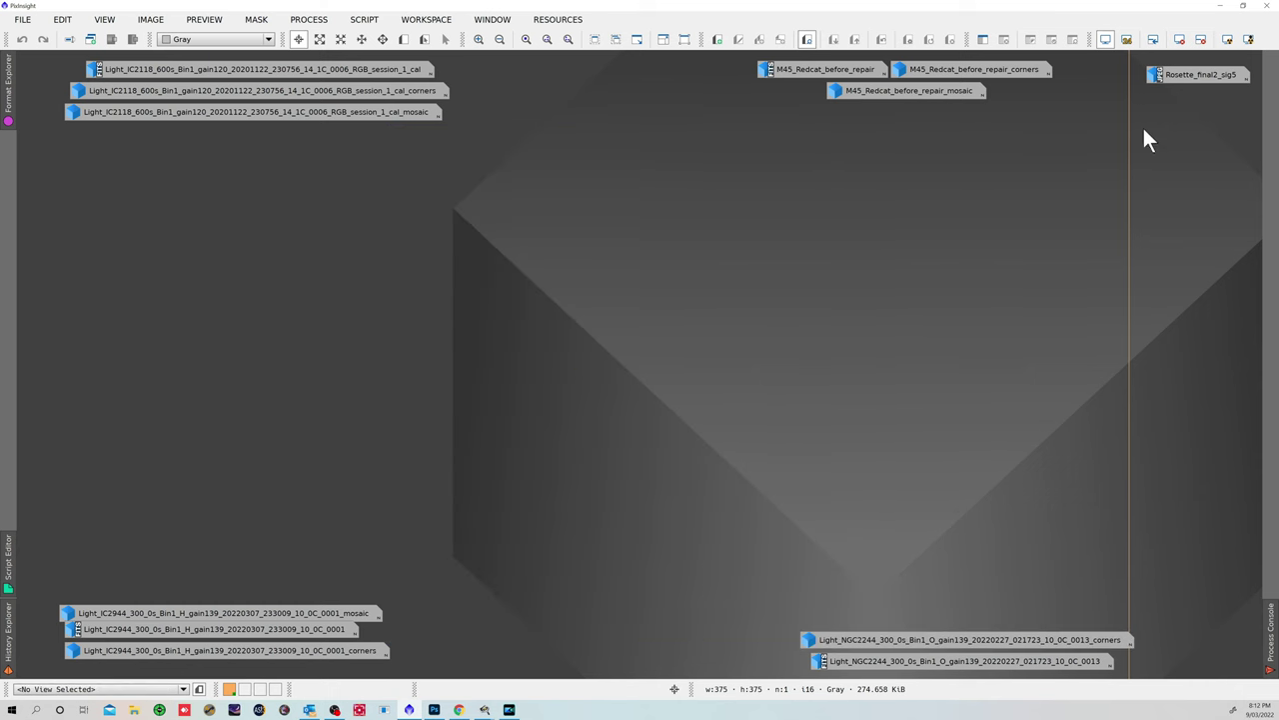
{"action": "double_click", "coordinate": [1191, 78]}
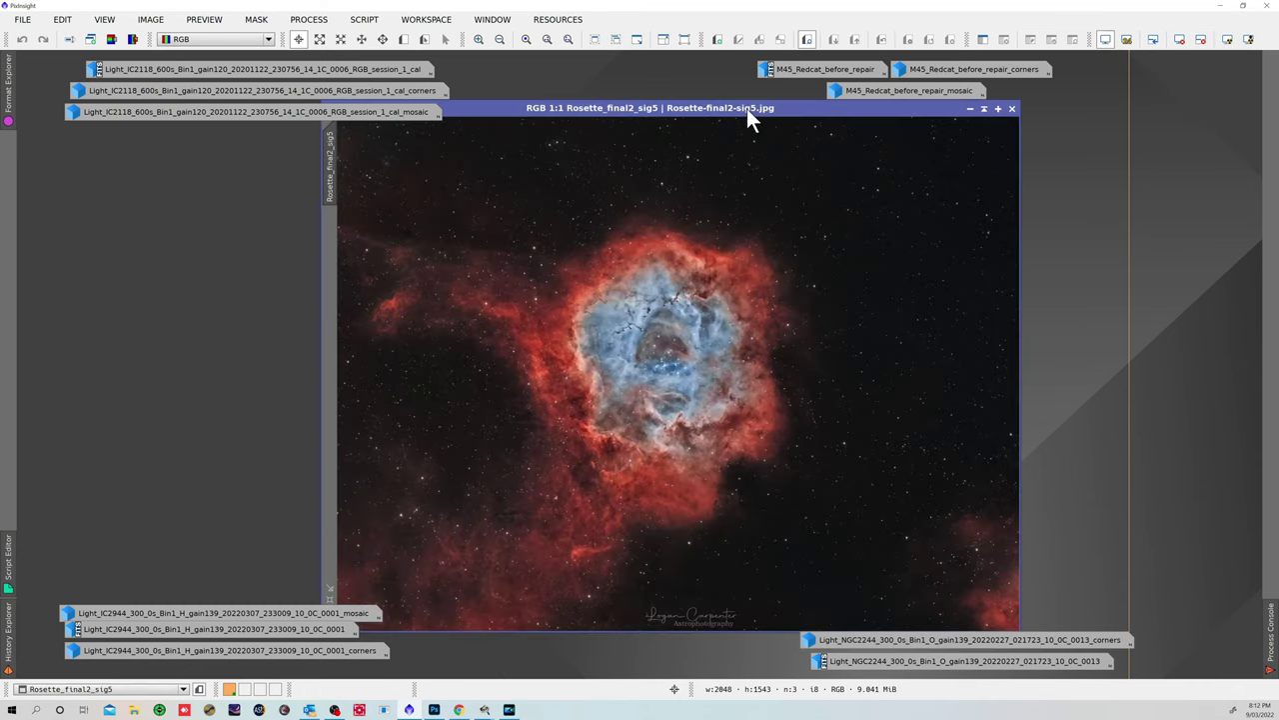
{"action": "left_click_drag", "start_coordinate": [747, 108], "coordinate": [791, 107]}
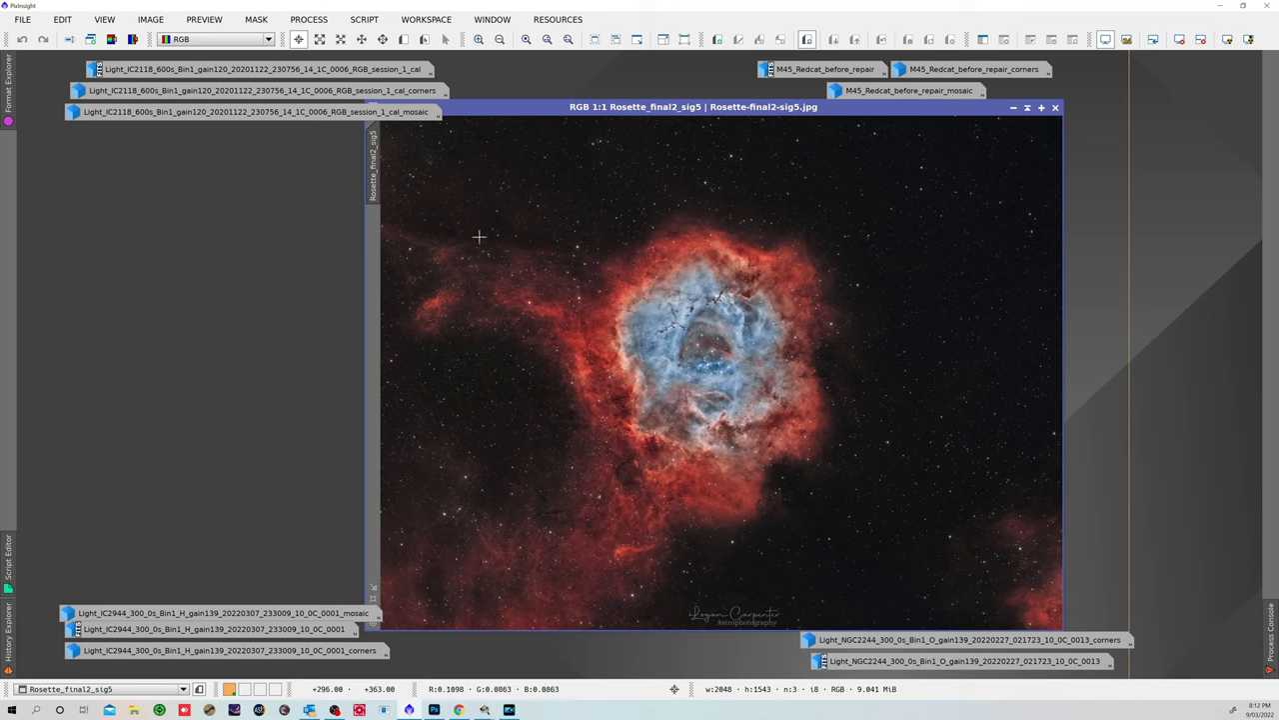
{"action": "key", "text": "ctrl+plus"}
{"action": "key", "text": "ctrl+plus"}
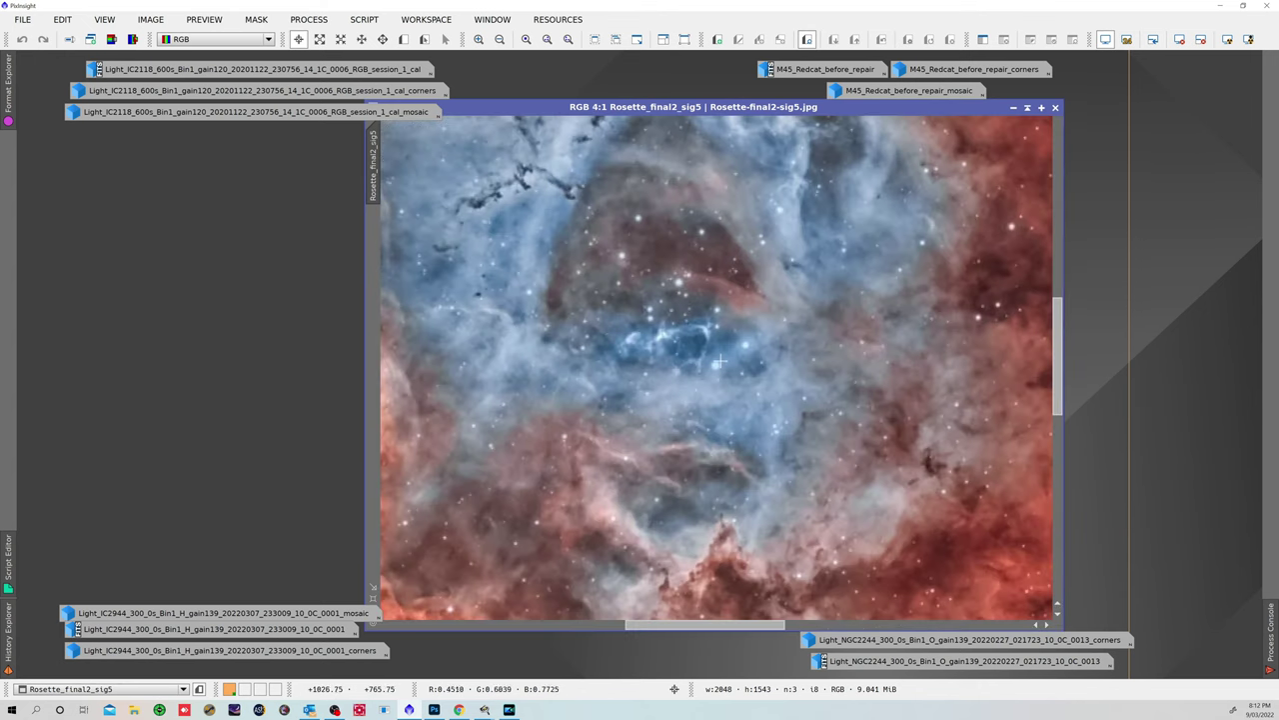
{"action": "left_click_drag", "start_coordinate": [694, 623], "coordinate": [405, 624]}
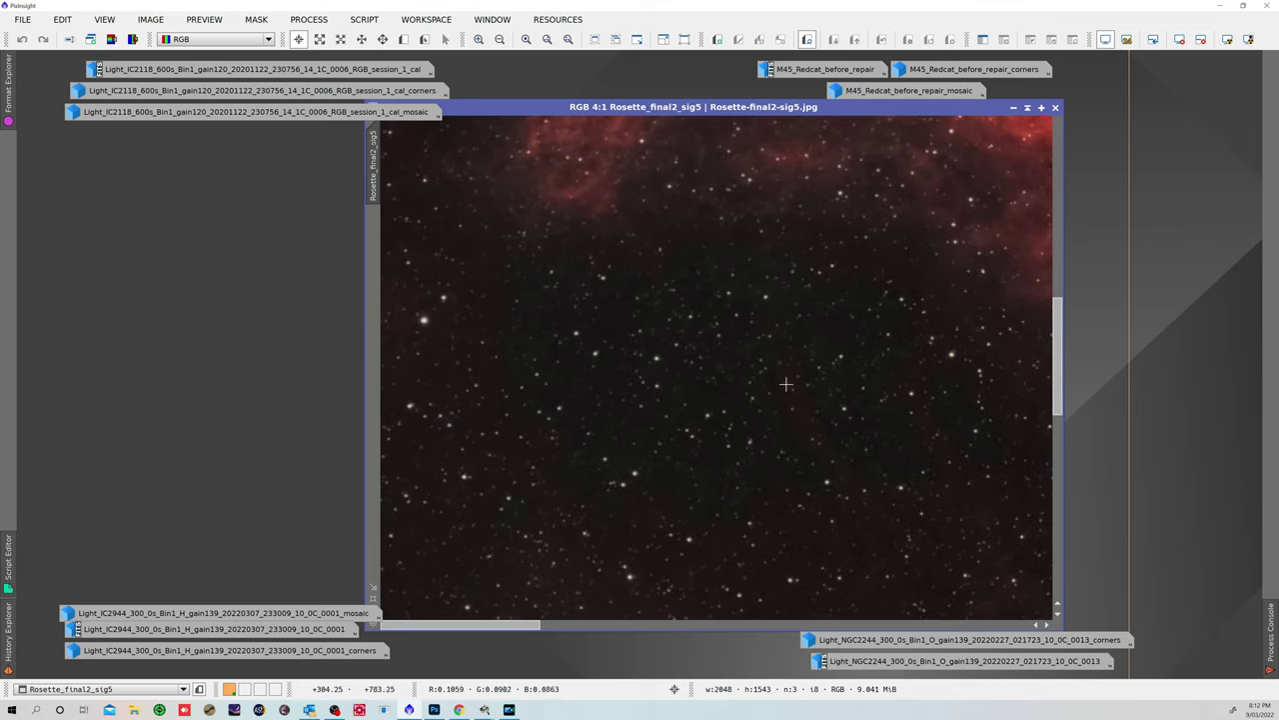
{"action": "left_click_drag", "start_coordinate": [1062, 406], "coordinate": [1067, 205]}
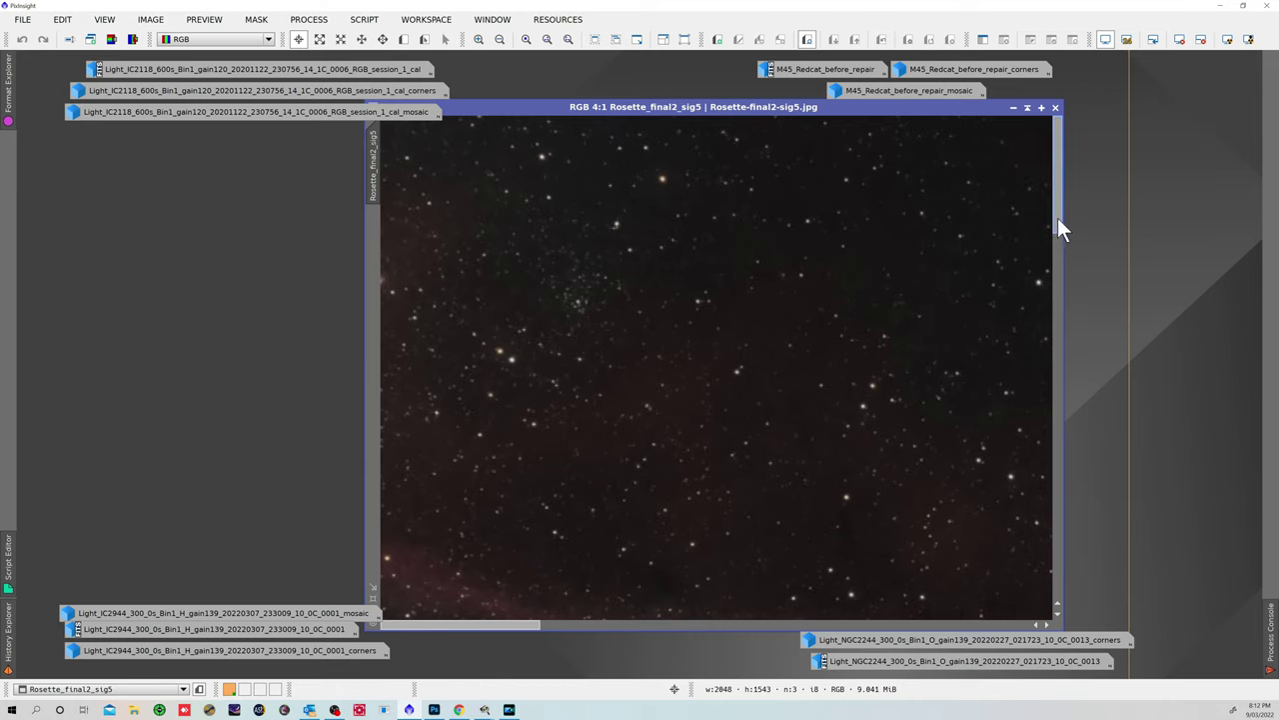
{"action": "left_click_drag", "start_coordinate": [1057, 220], "coordinate": [1054, 600]}
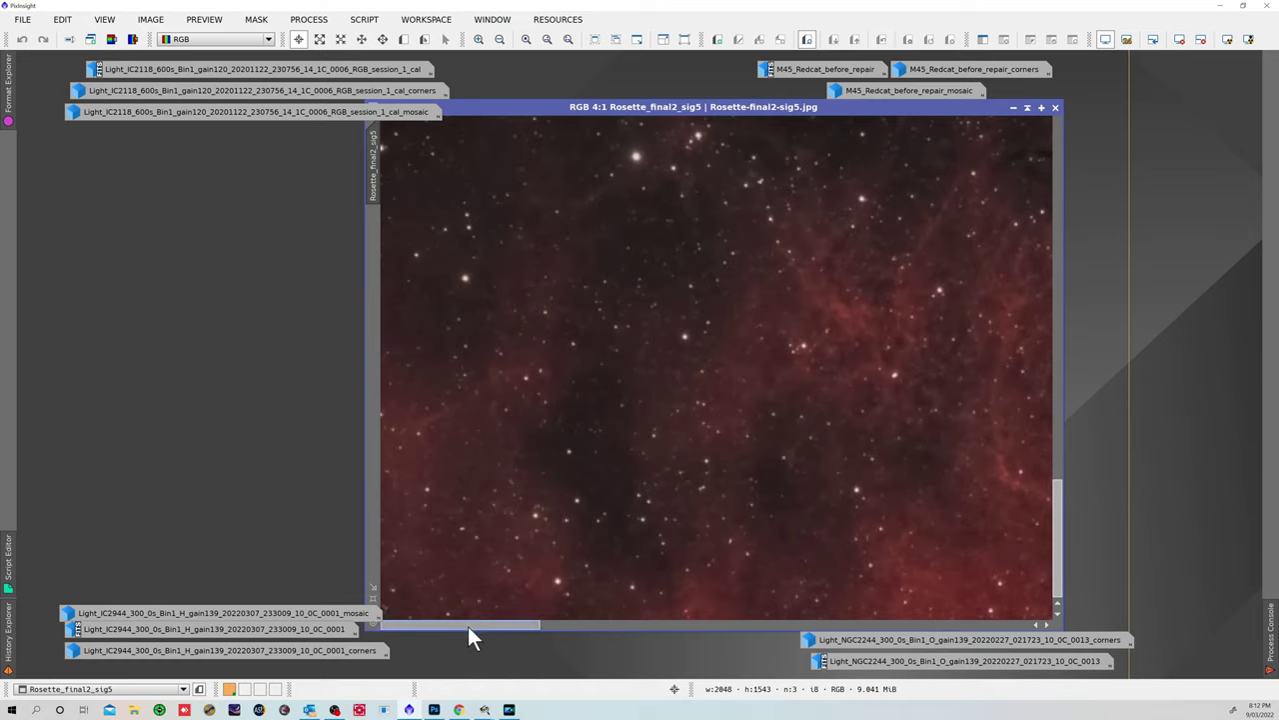
{"action": "left_click_drag", "start_coordinate": [498, 623], "coordinate": [1010, 621]}
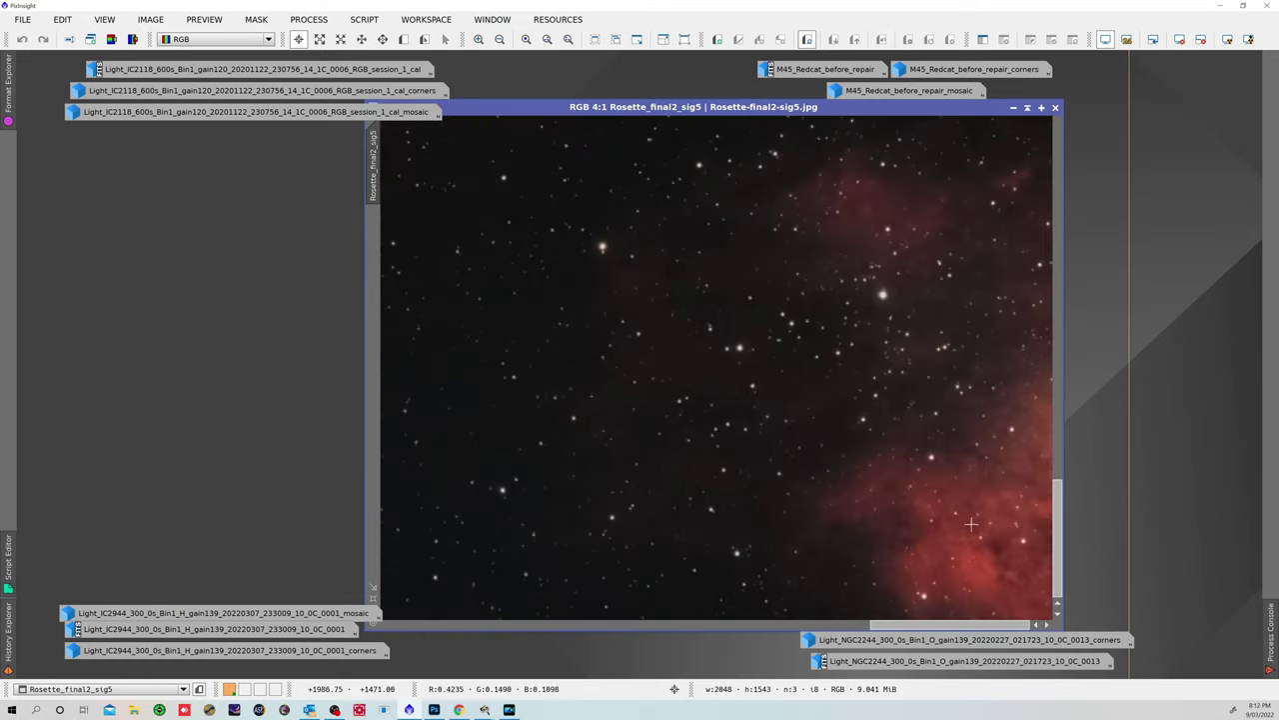
{"action": "left_click_drag", "start_coordinate": [1059, 537], "coordinate": [1064, 218]}
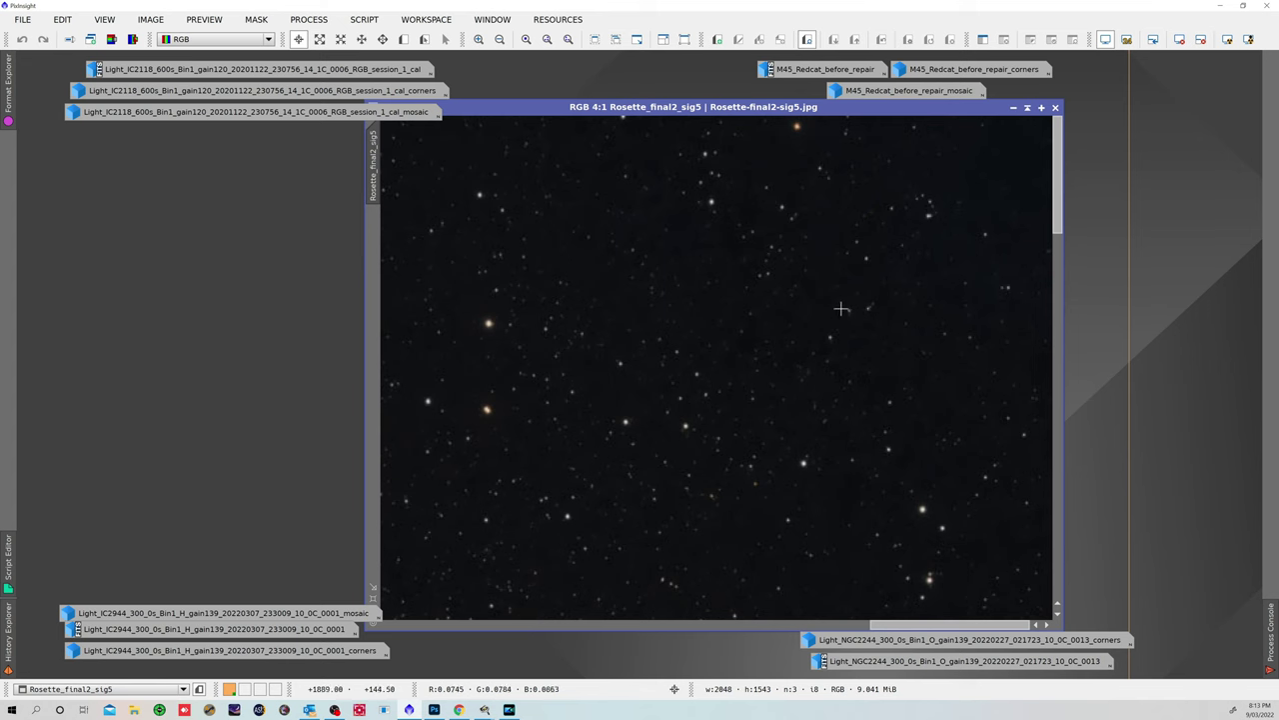
{"action": "scroll", "coordinate": [674, 328], "scroll_direction": "down", "scroll_amount": 2}
{"action": "scroll", "coordinate": [674, 328], "scroll_direction": "down", "scroll_amount": 2}
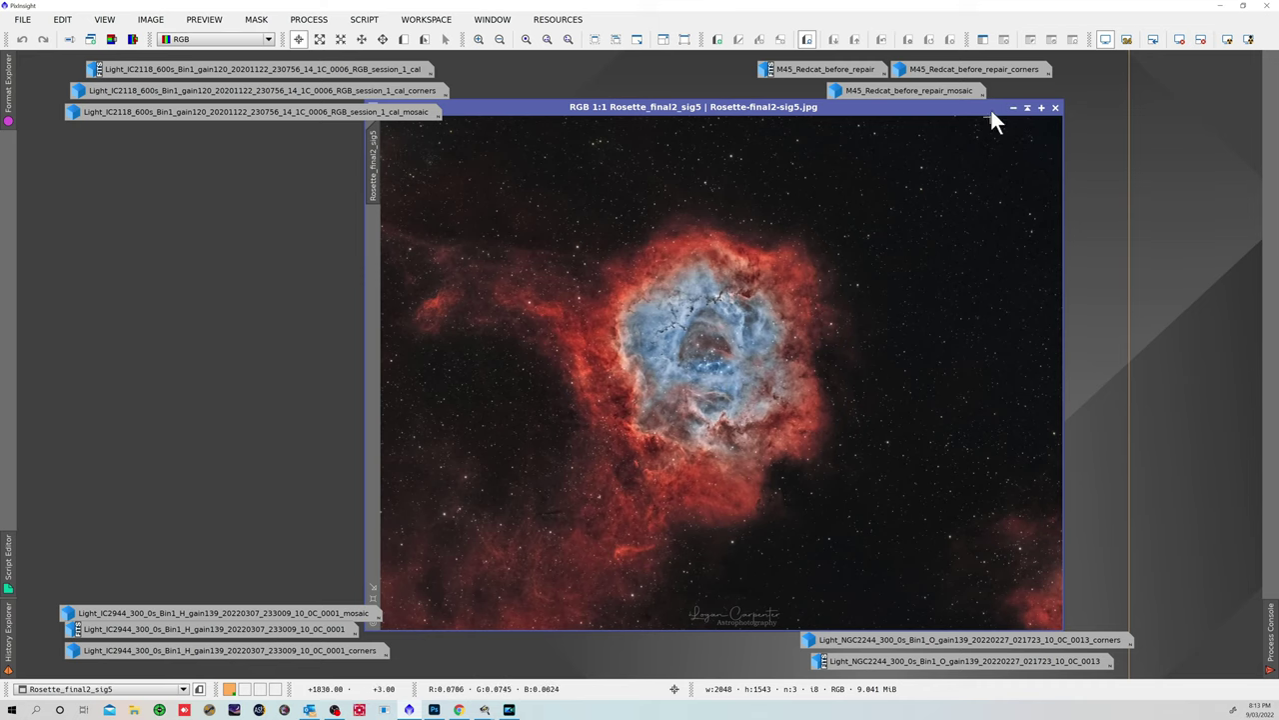
{"action": "left_click", "coordinate": [1013, 107]}
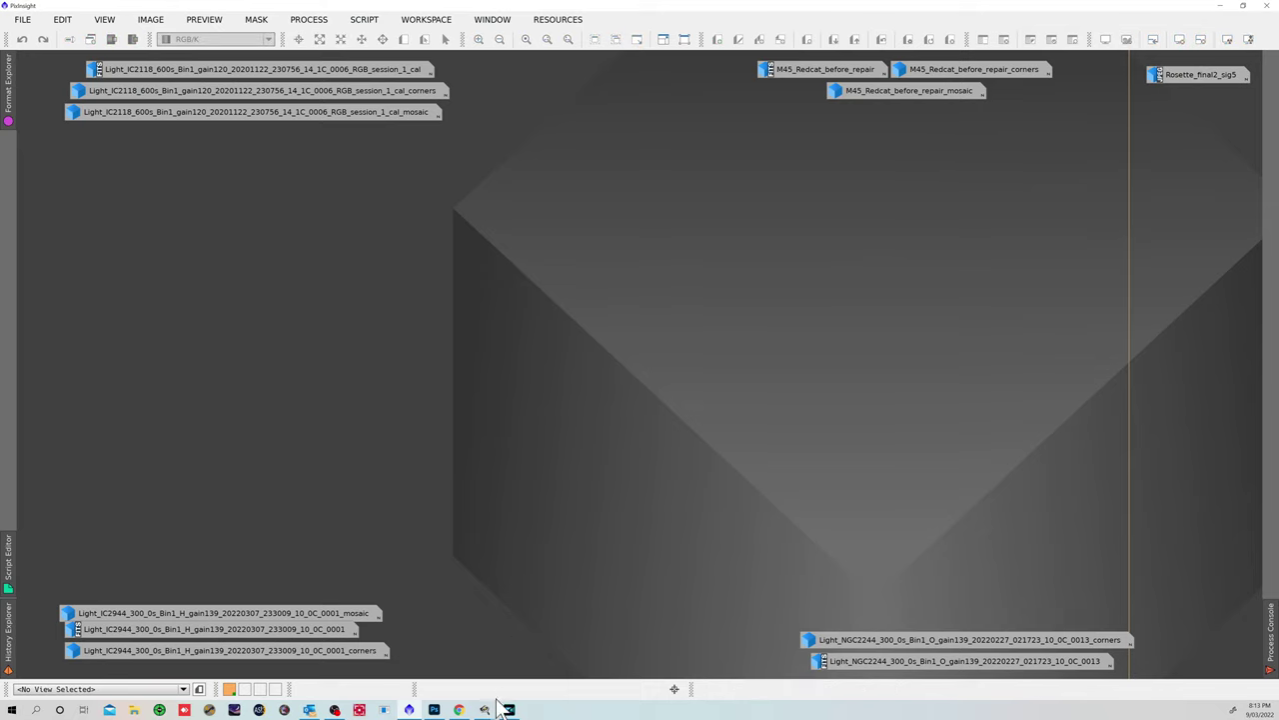
Tilt the 3-D curvature surface and bring the Ha plot (27.3%) beside M45's (22.0%)
{"action": "mouse_move", "coordinate": [484, 710]}
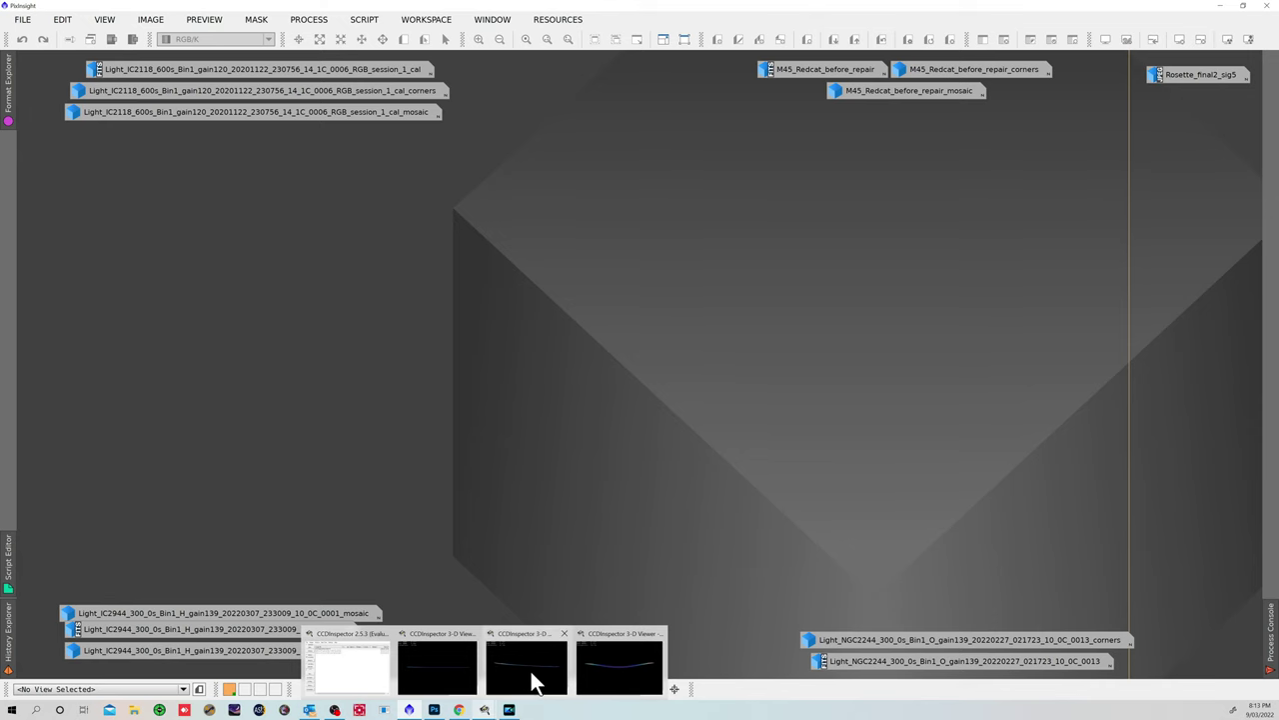
{"action": "left_click", "coordinate": [622, 668]}
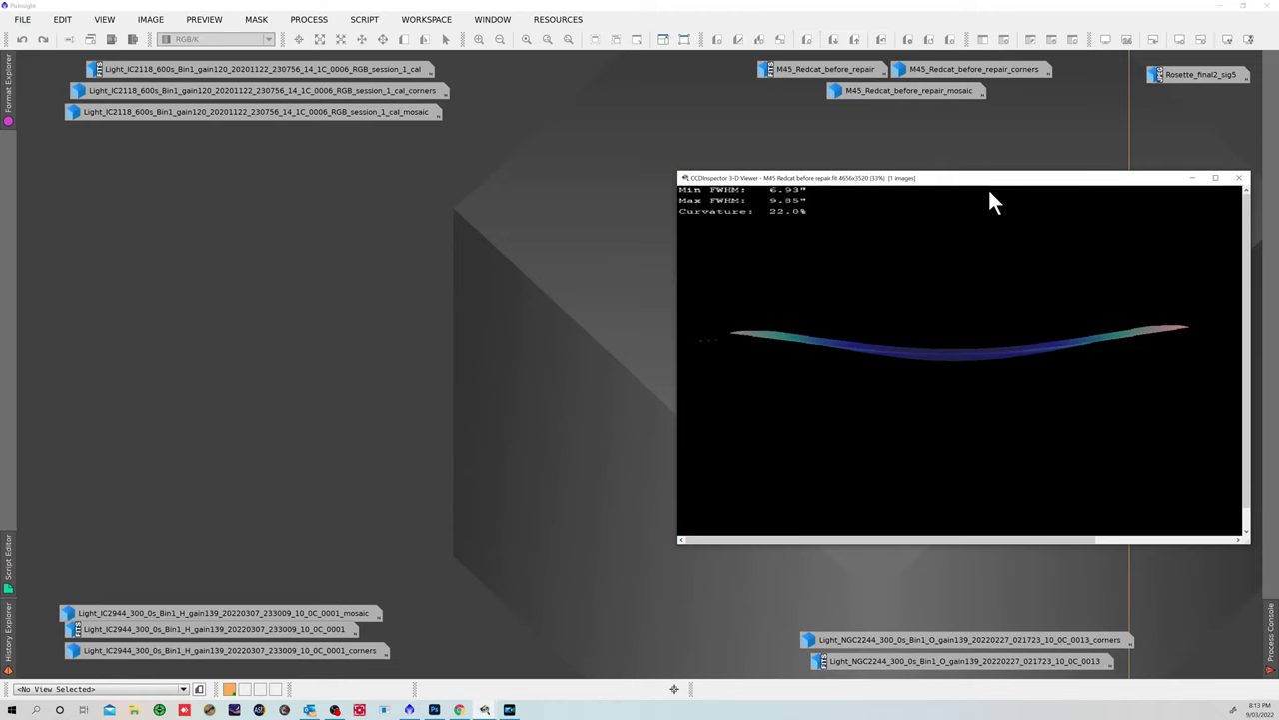
{"action": "left_click_drag", "start_coordinate": [992, 180], "coordinate": [786, 165]}
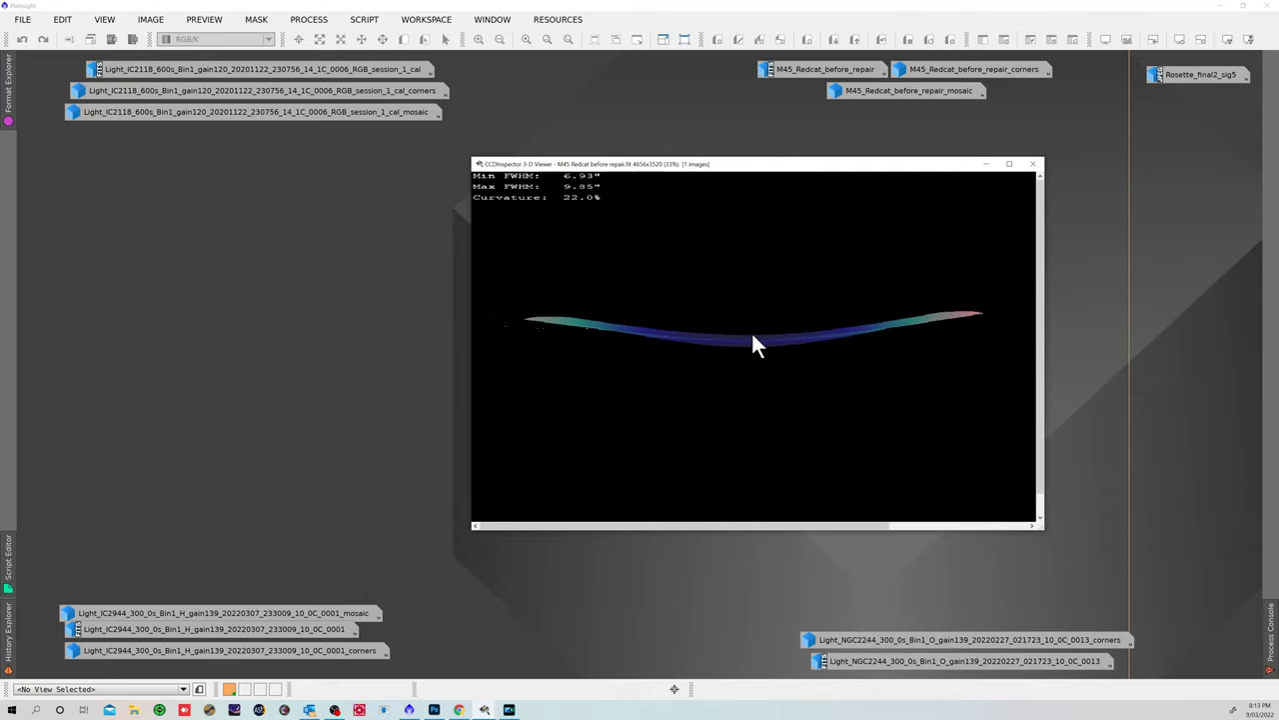
{"action": "left_click_drag", "start_coordinate": [753, 335], "coordinate": [750, 302]}
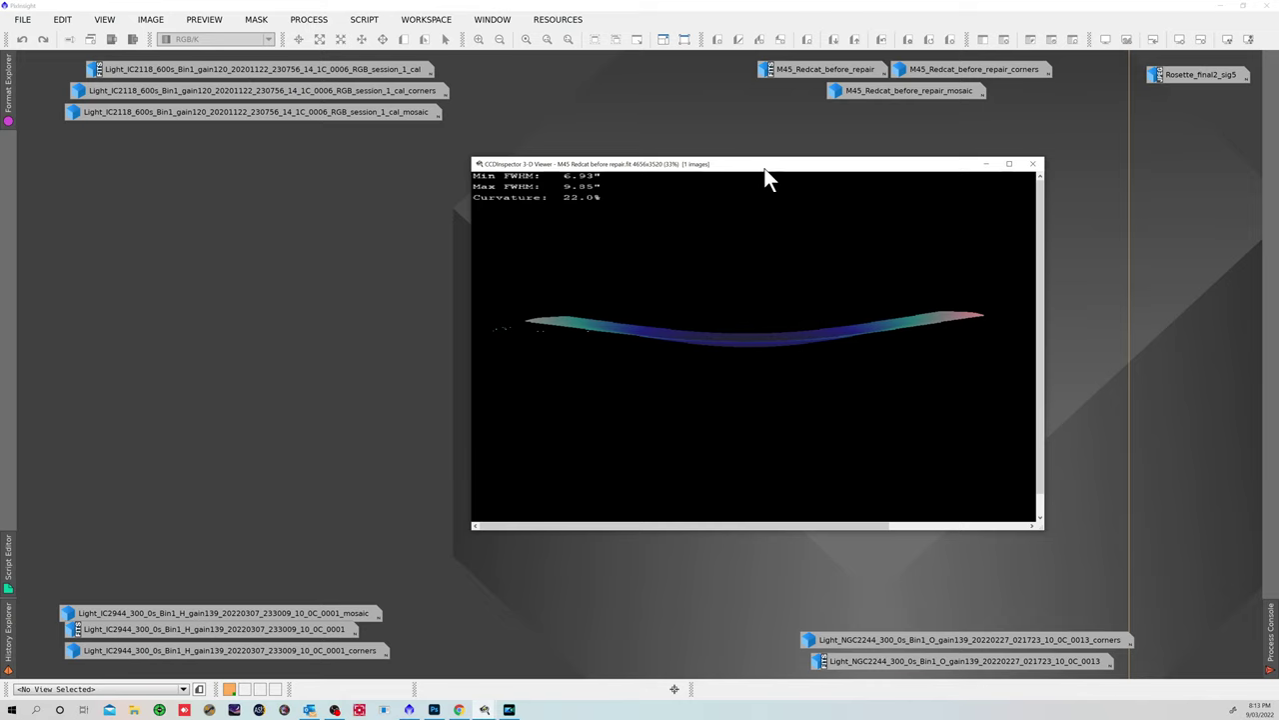
{"action": "left_click_drag", "start_coordinate": [765, 168], "coordinate": [961, 177]}
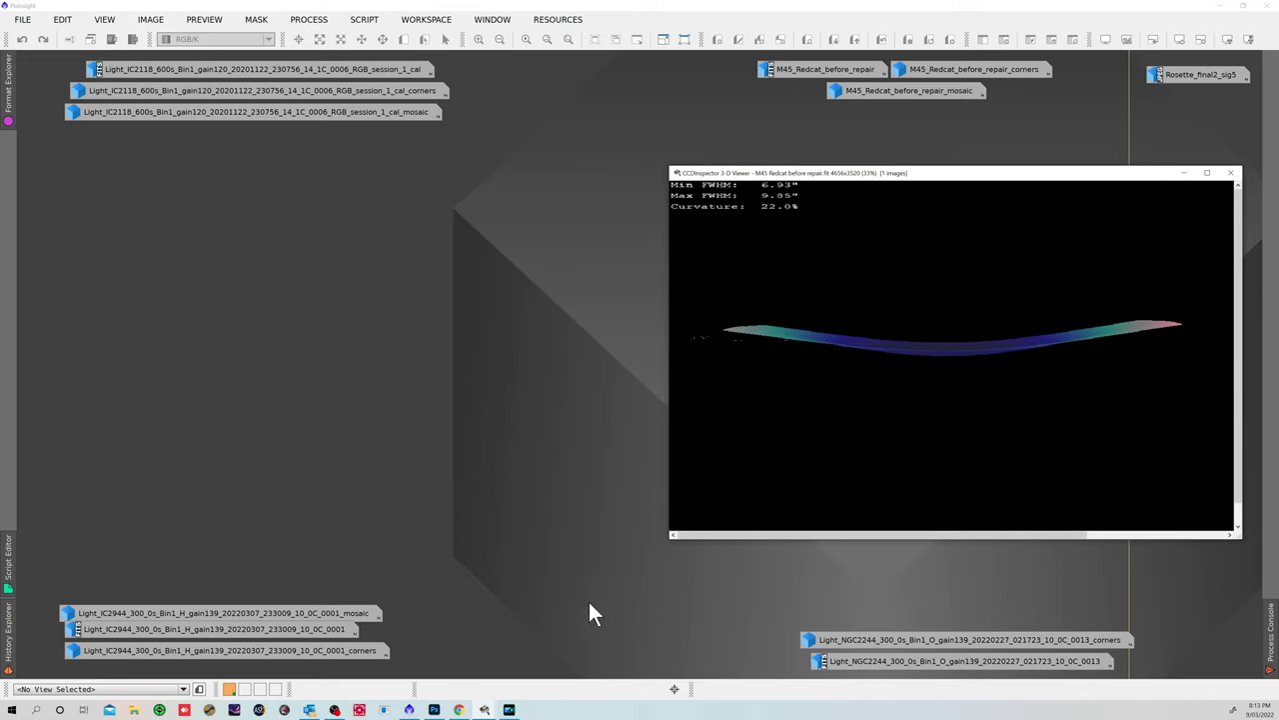
{"action": "left_click", "coordinate": [484, 710]}
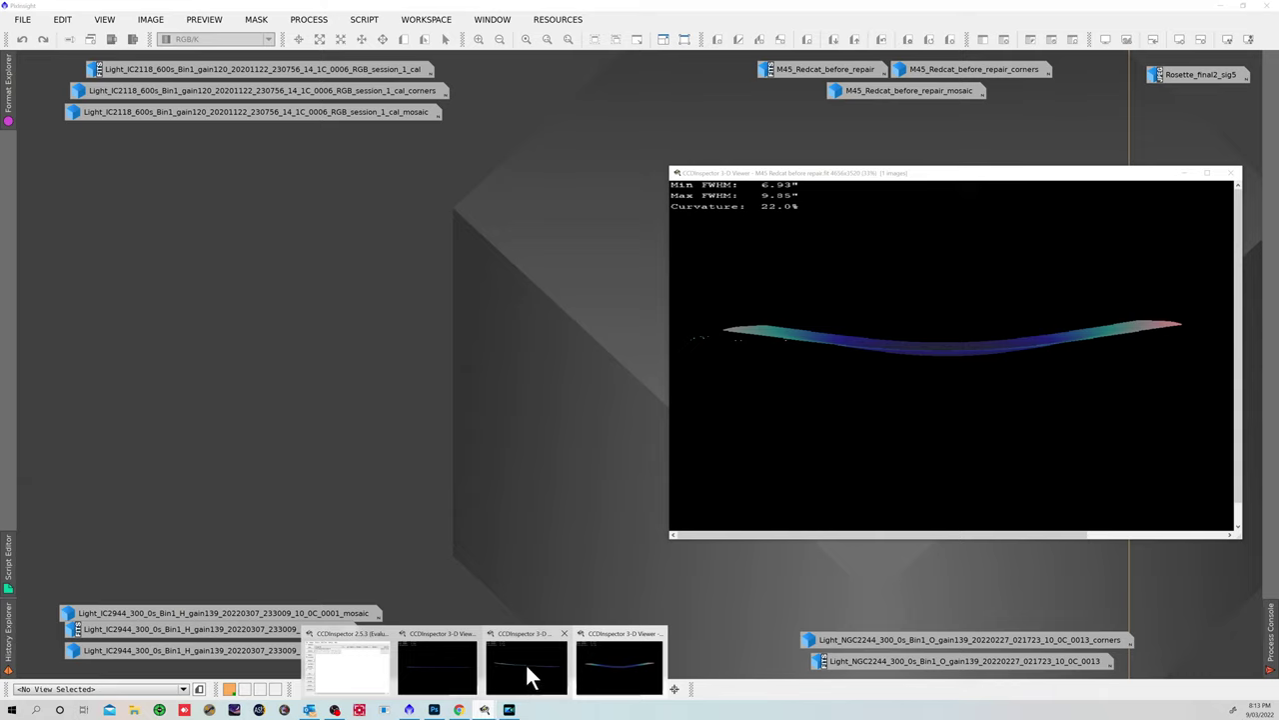
{"action": "left_click", "coordinate": [530, 678]}
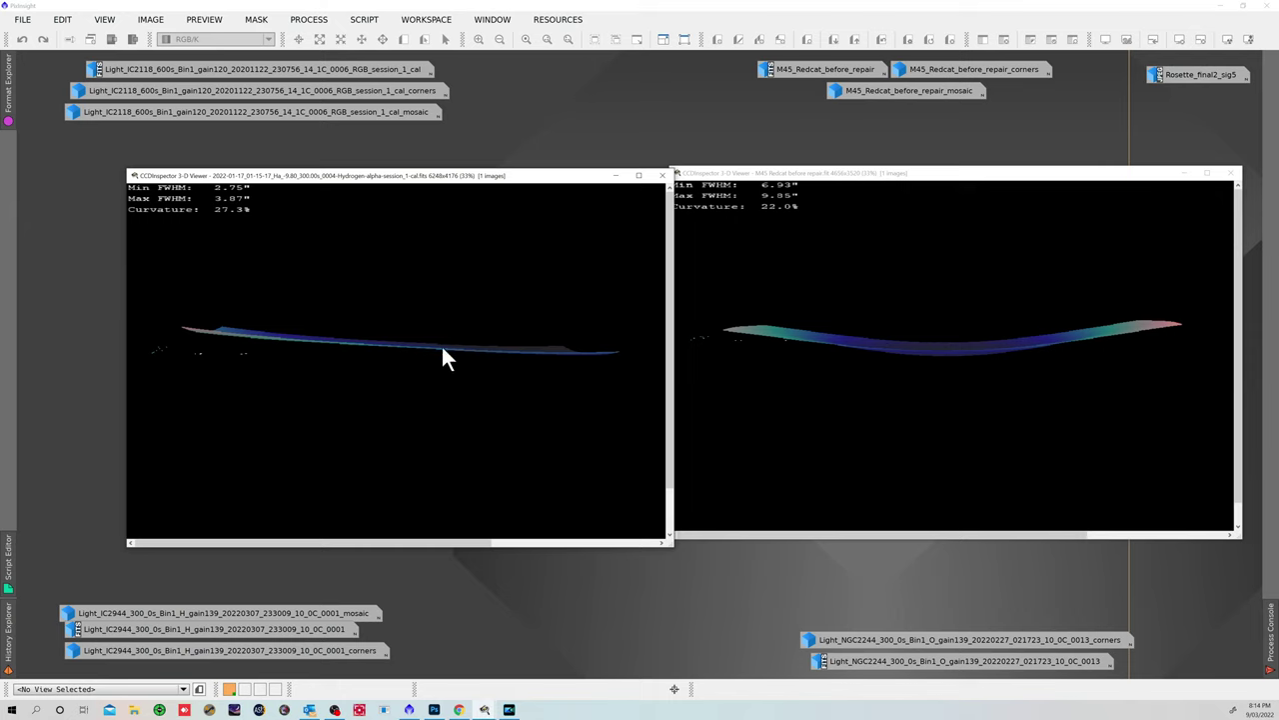
Bring up the Blue session's 13.2% curvature plot and tilt its surface
{"action": "left_click", "coordinate": [481, 708]}
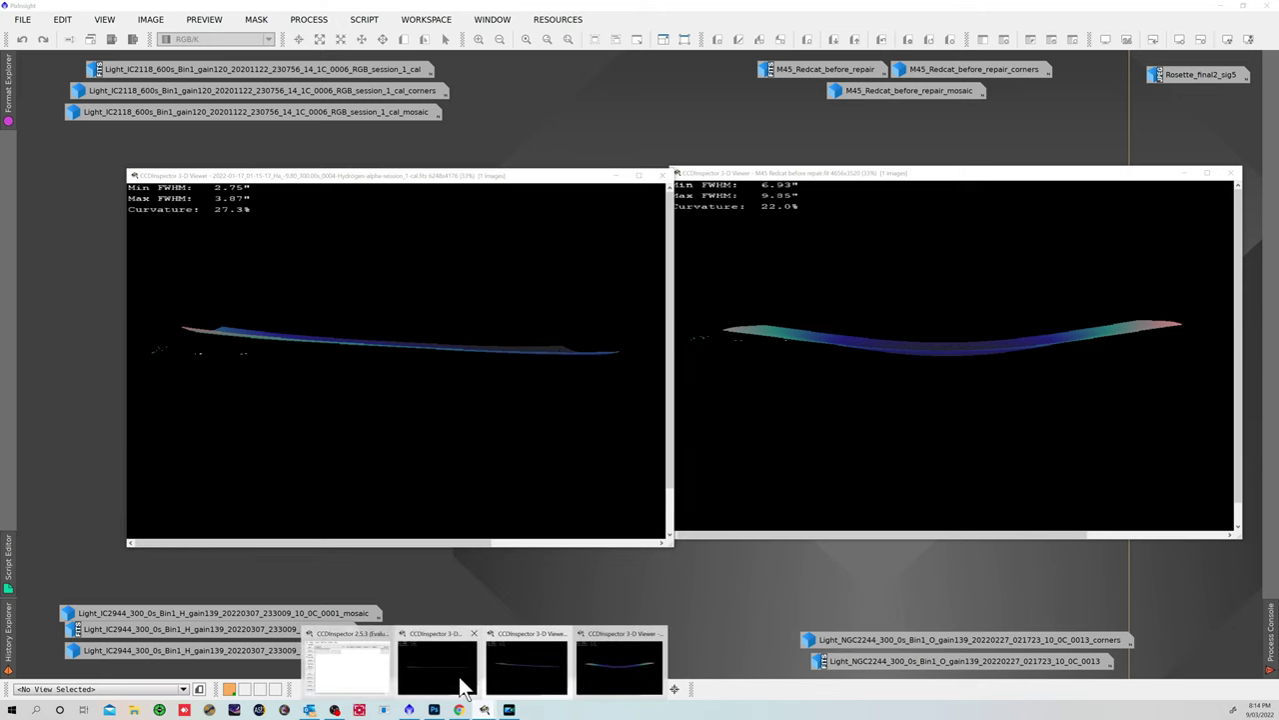
{"action": "left_click", "coordinate": [460, 672]}
{"action": "mouse_move", "coordinate": [515, 292]}
{"action": "left_mouse_down"}
{"action": "mouse_move", "coordinate": [514, 472]}
{"action": "mouse_move", "coordinate": [512, 284]}
{"action": "left_mouse_up"}
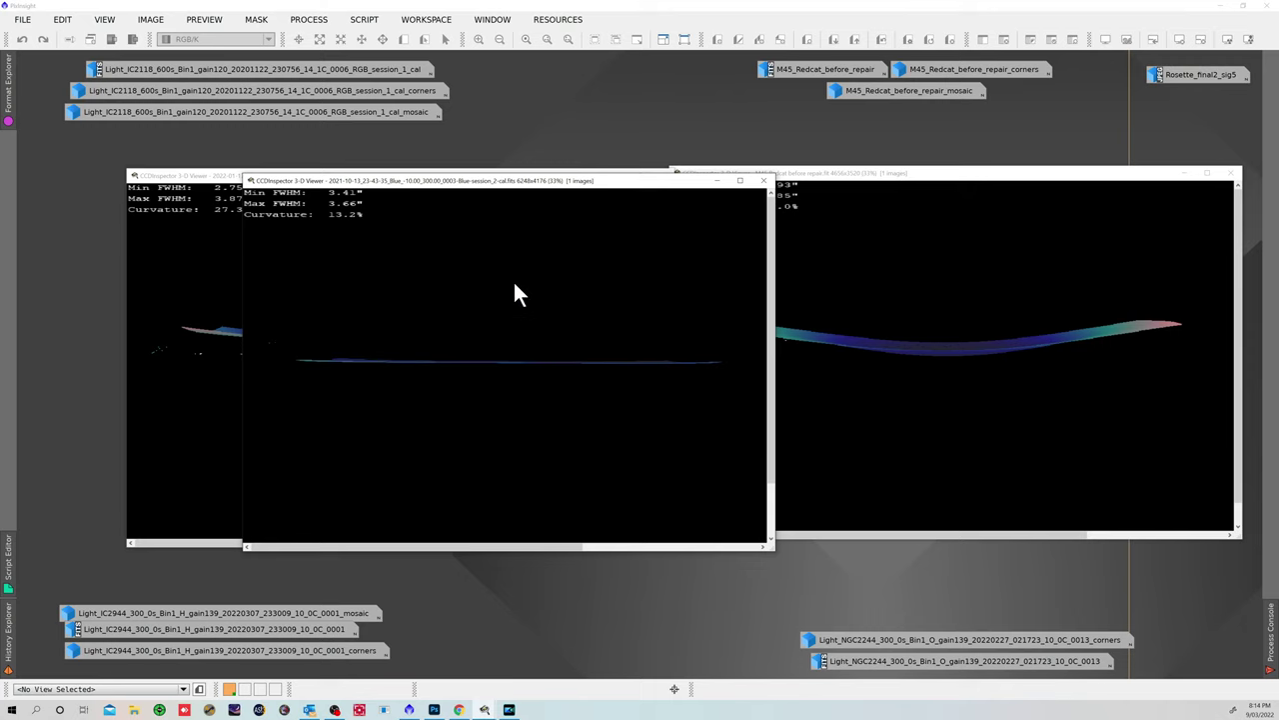
Minimize the Blue, Hydrogen-alpha and M45 before-repair 3-D Viewer plots
{"action": "left_click", "coordinate": [716, 182]}
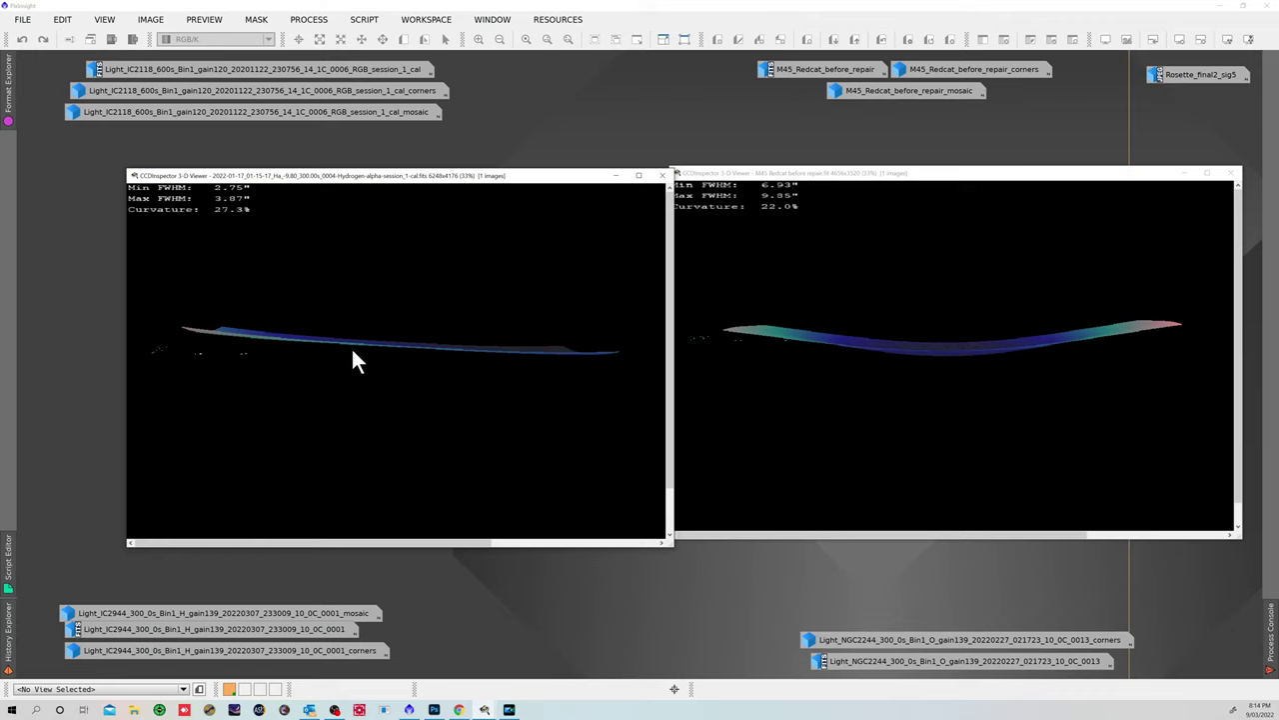
{"action": "left_click", "coordinate": [613, 174]}
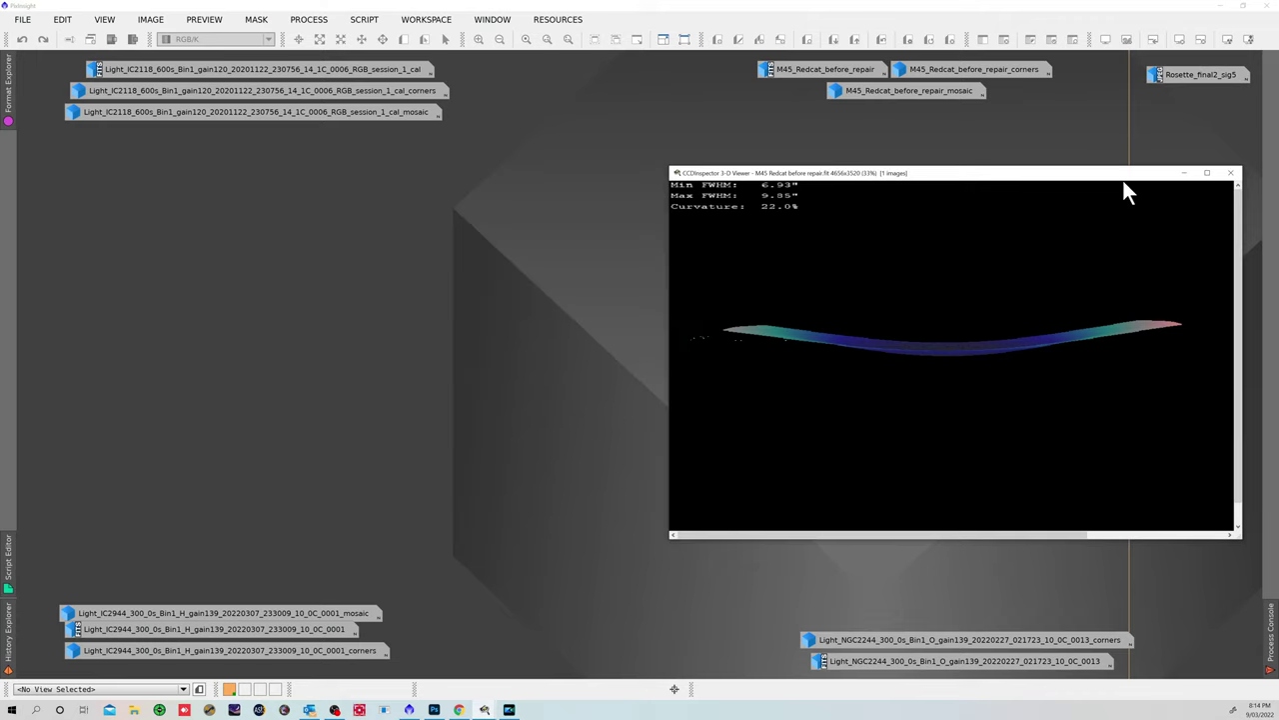
{"action": "left_click", "coordinate": [1182, 173]}
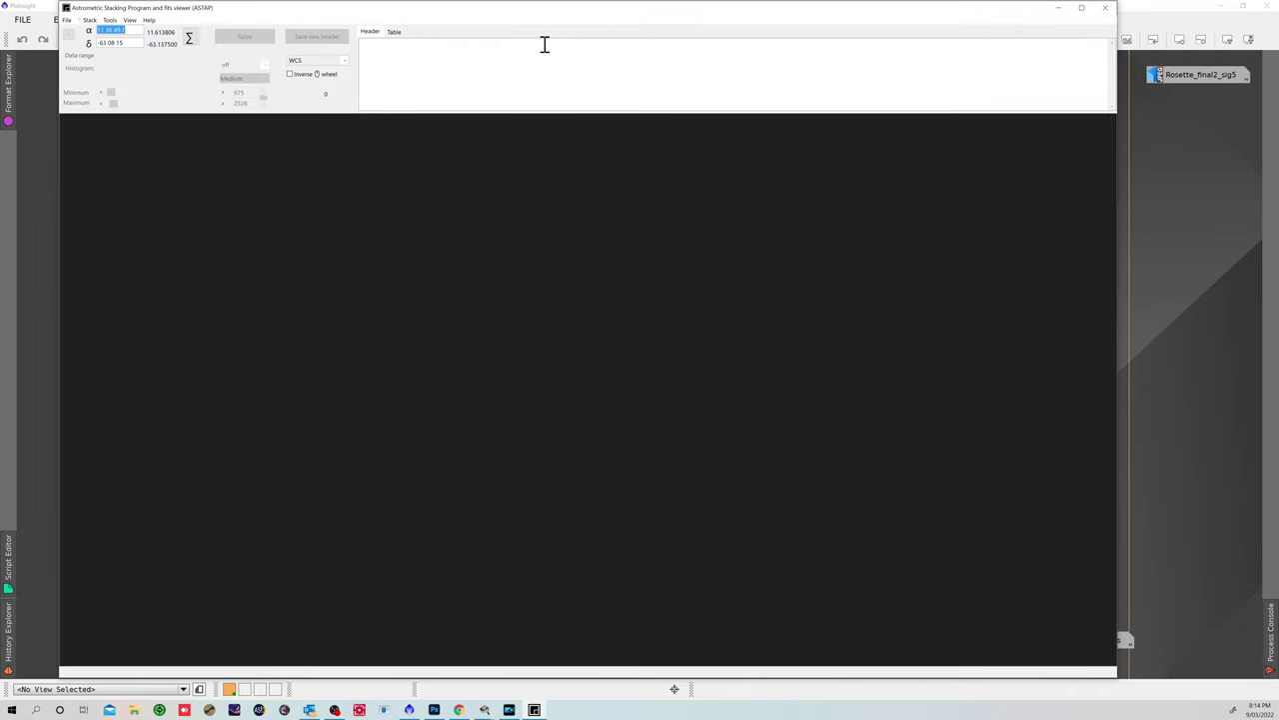
Load M45 Redcat before repair.fit from recent files and open Tools > Image inspection
{"action": "left_click_drag", "start_coordinate": [576, 20], "coordinate": [617, 21]}
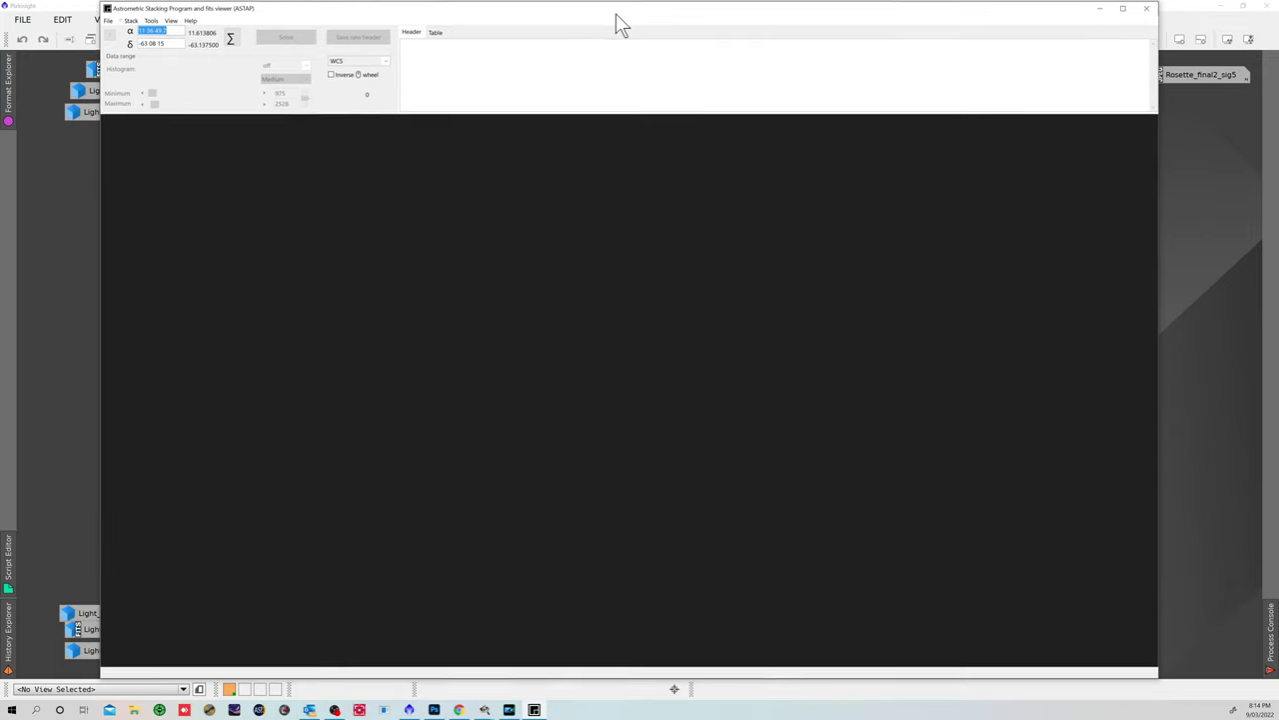
{"action": "left_click", "coordinate": [108, 21]}
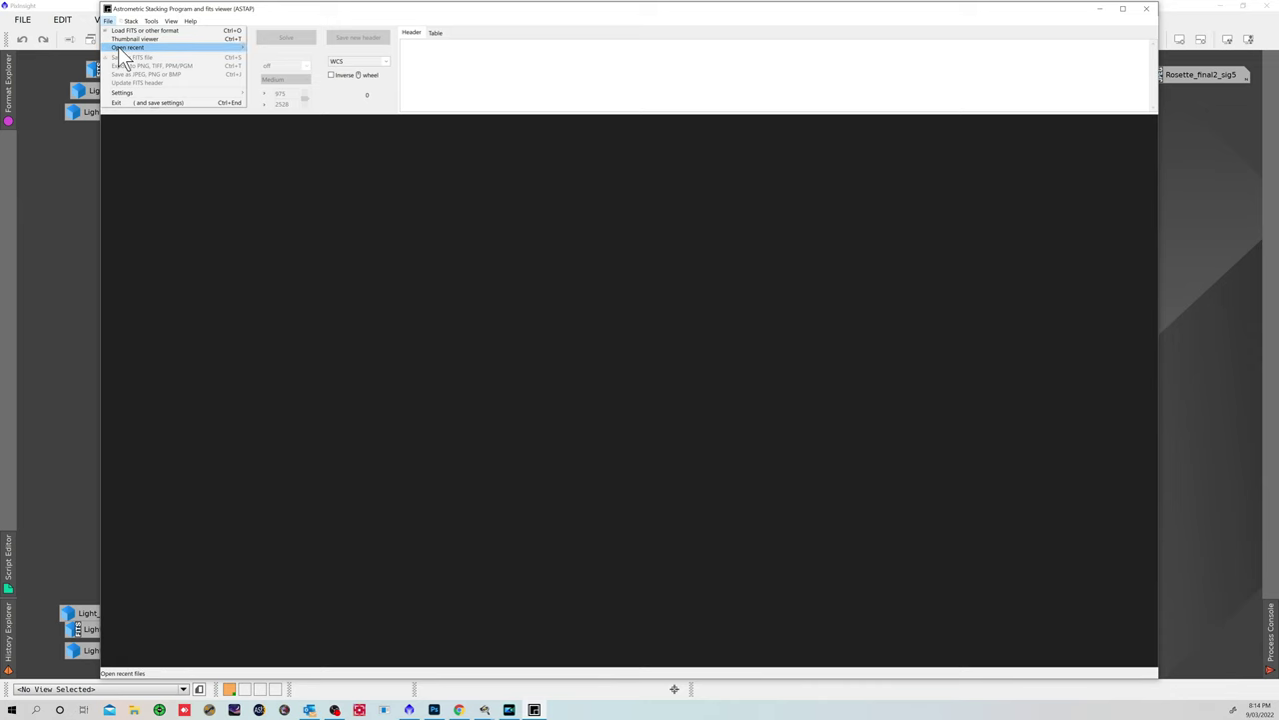
{"action": "mouse_move", "coordinate": [118, 46]}
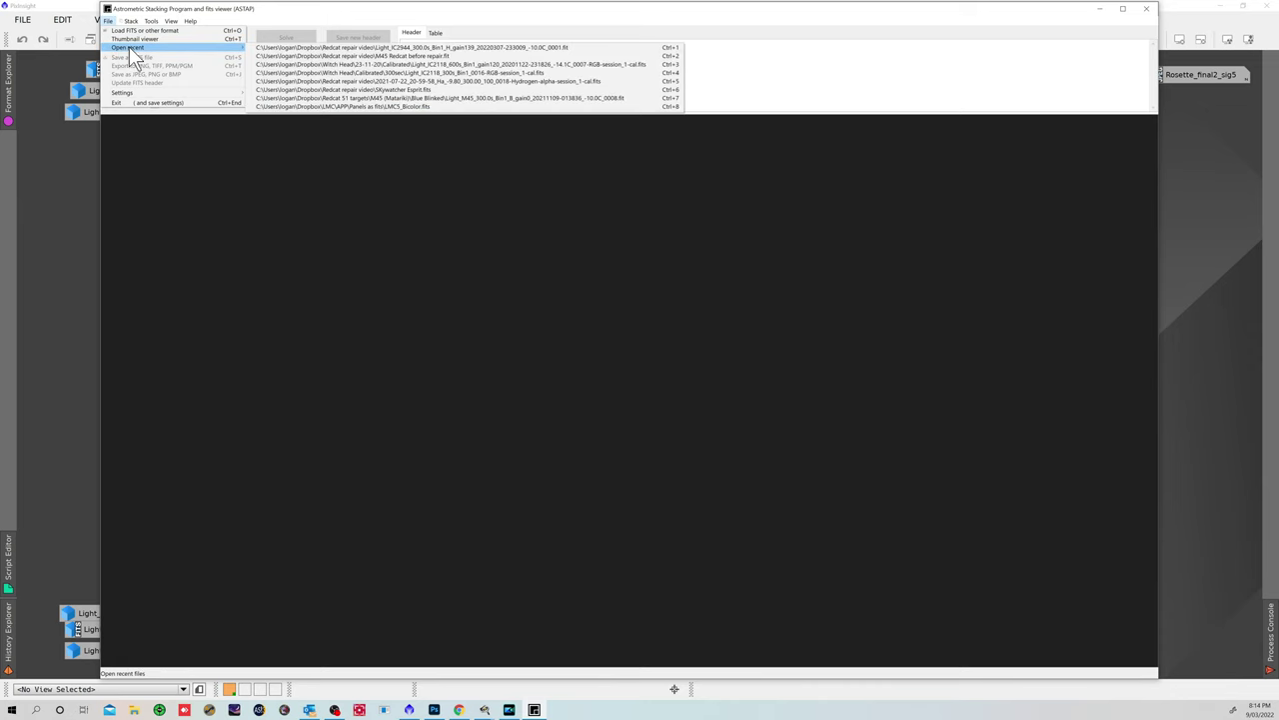
{"action": "left_click", "coordinate": [312, 56]}
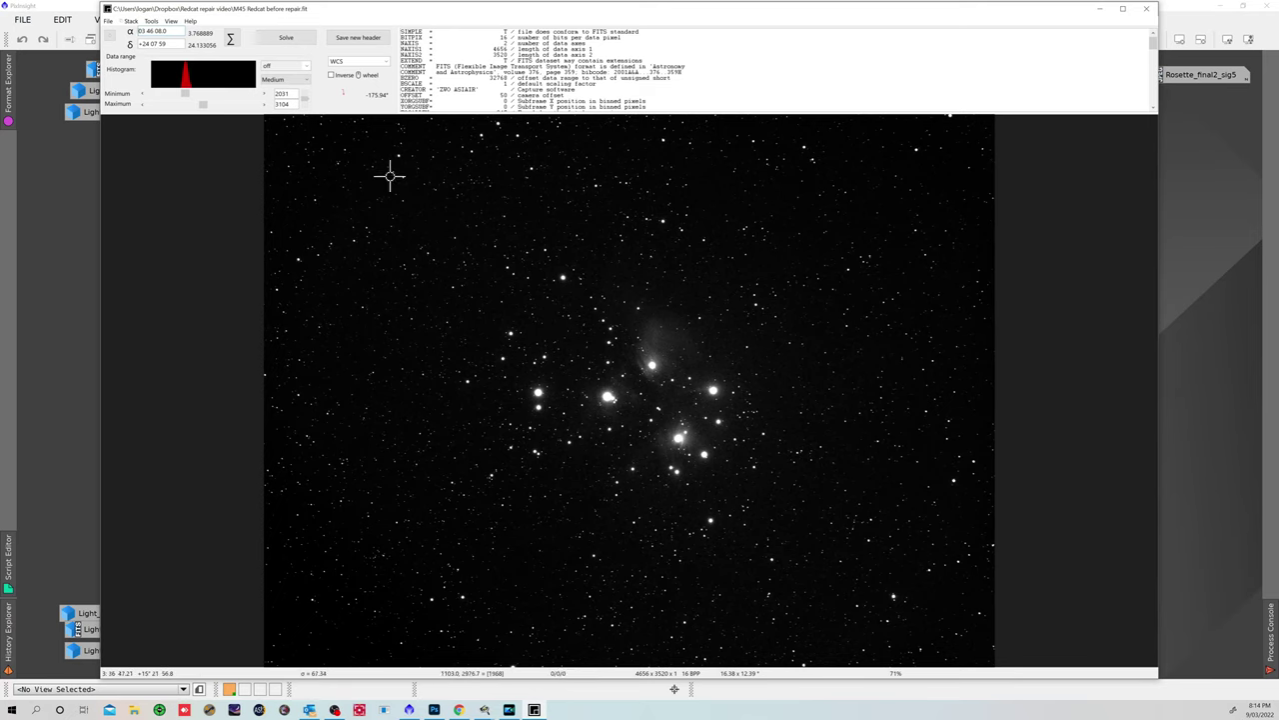
{"action": "left_click", "coordinate": [155, 27]}
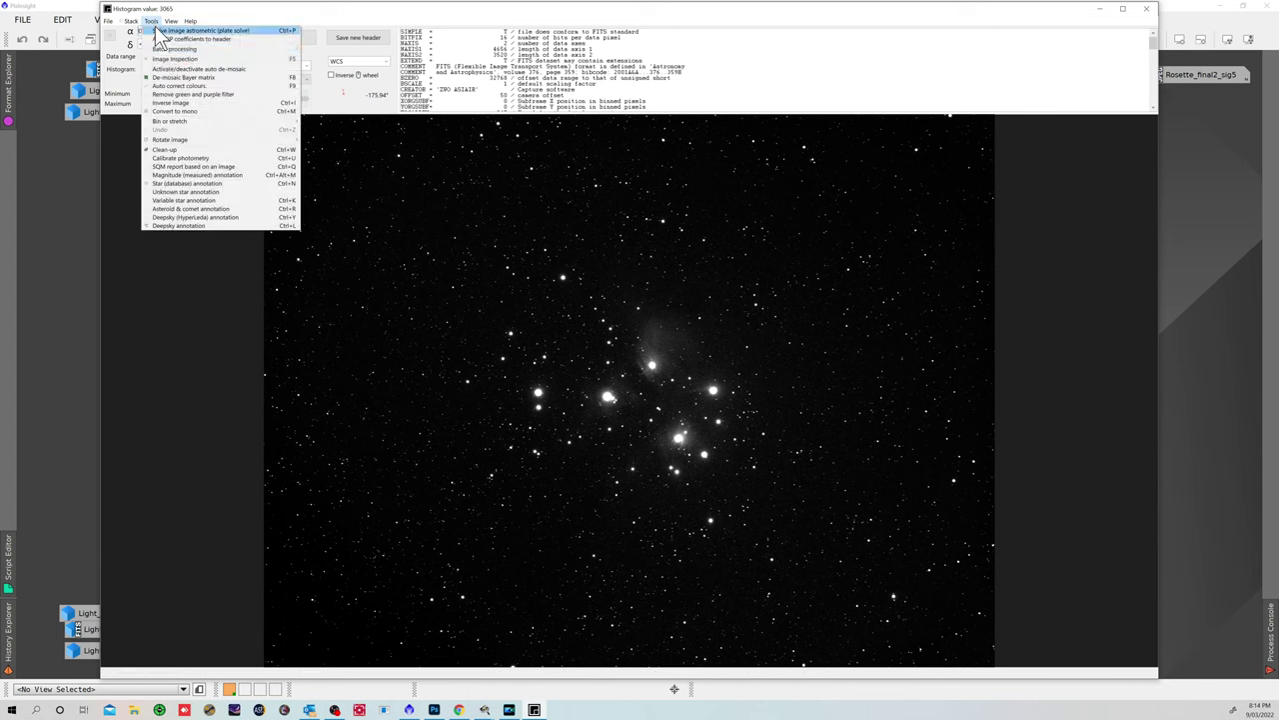
{"action": "left_click", "coordinate": [160, 56]}
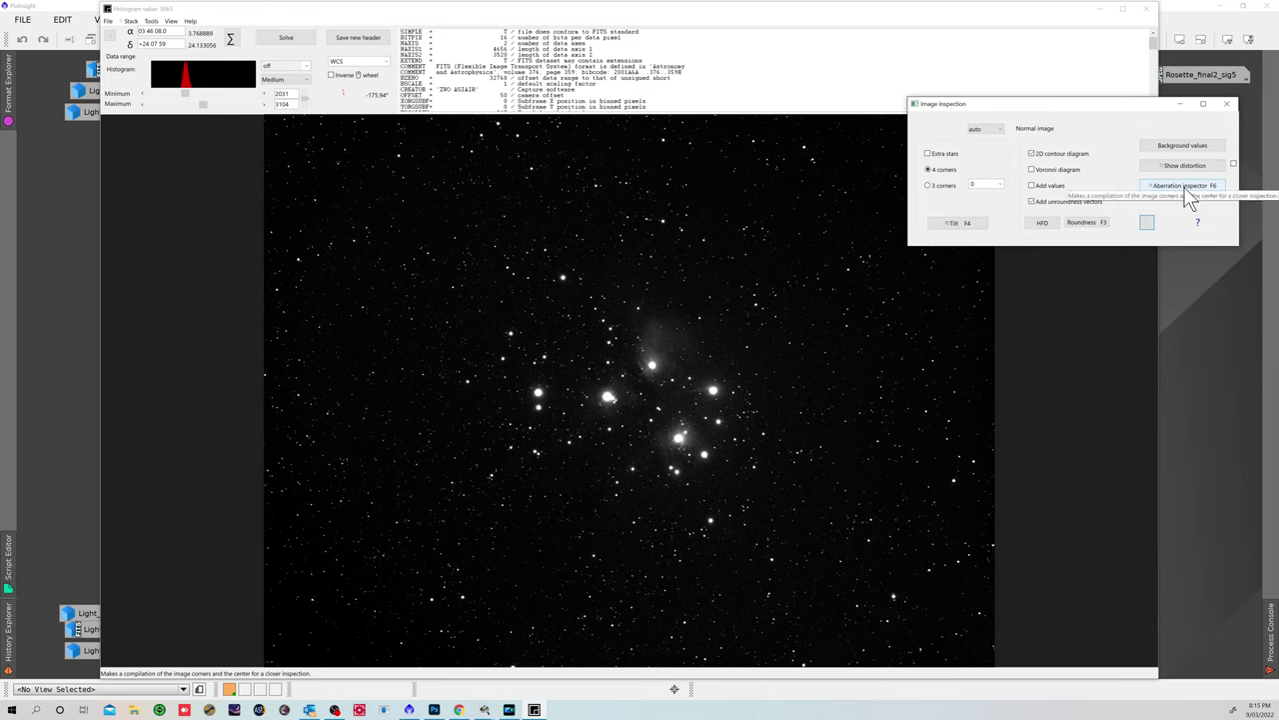
Run Tilt (F4) on the M45 frame, showing tilt 0.77 (22% severe), then close inspection
{"action": "left_click", "coordinate": [958, 225]}
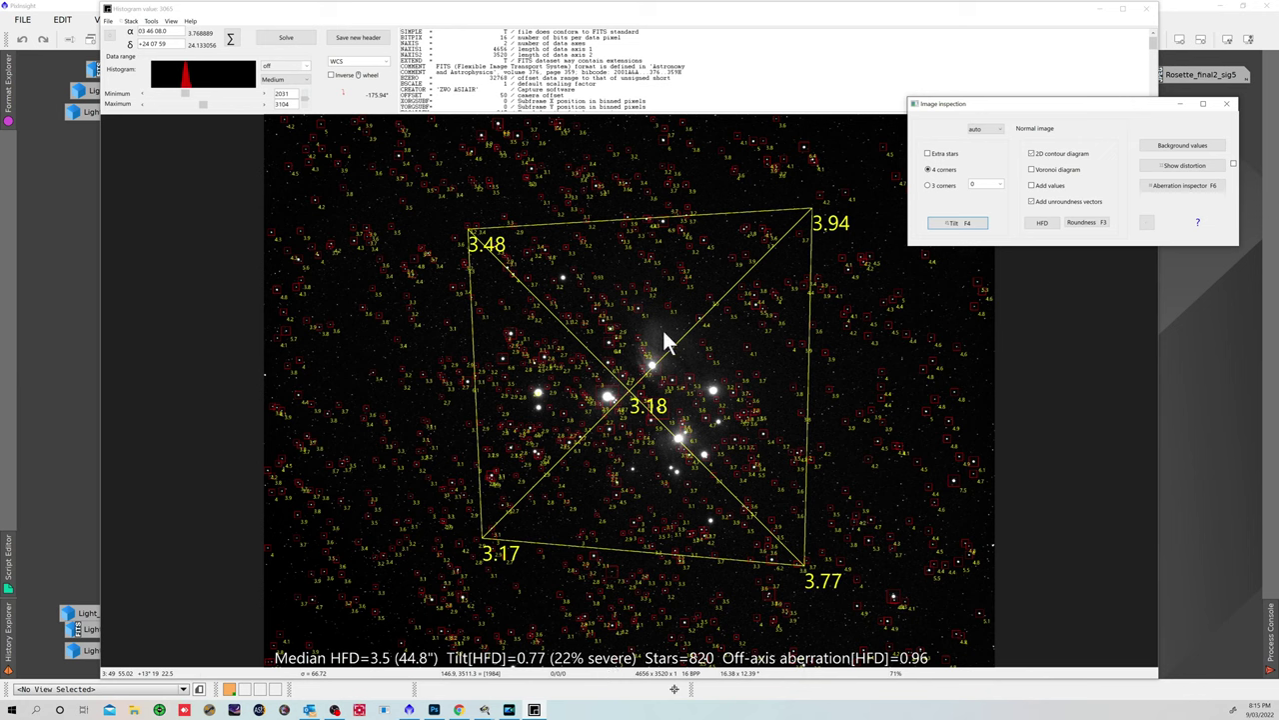
{"action": "left_click", "coordinate": [113, 27]}
{"action": "left_click", "coordinate": [1226, 103]}
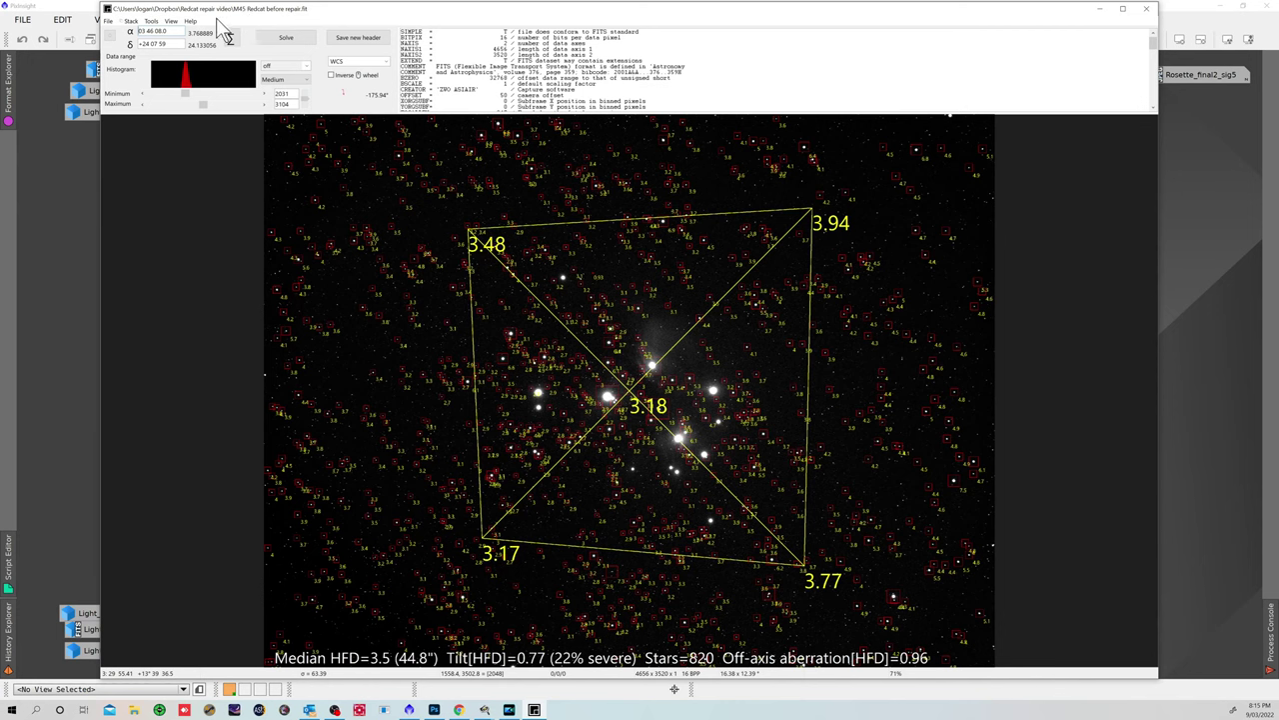
Load the IC2944 hydrogen-alpha frame from the recent files list
{"action": "left_click", "coordinate": [108, 21]}
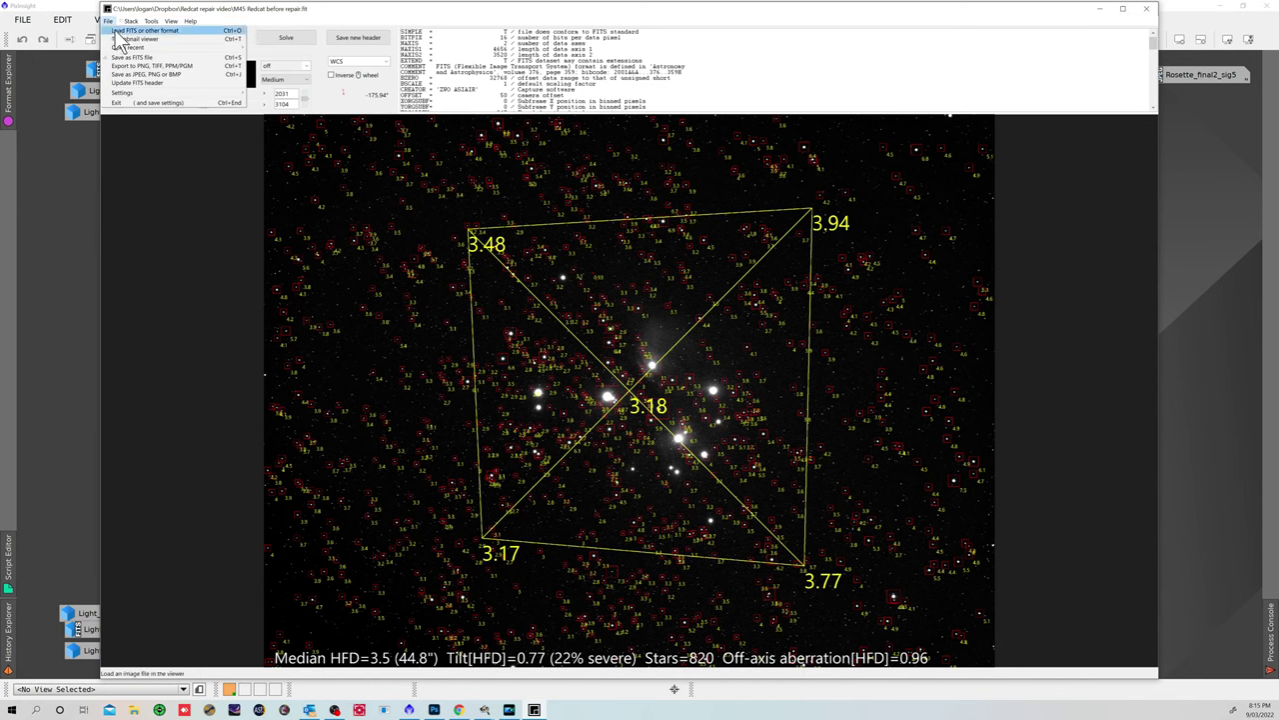
{"action": "mouse_move", "coordinate": [140, 48]}
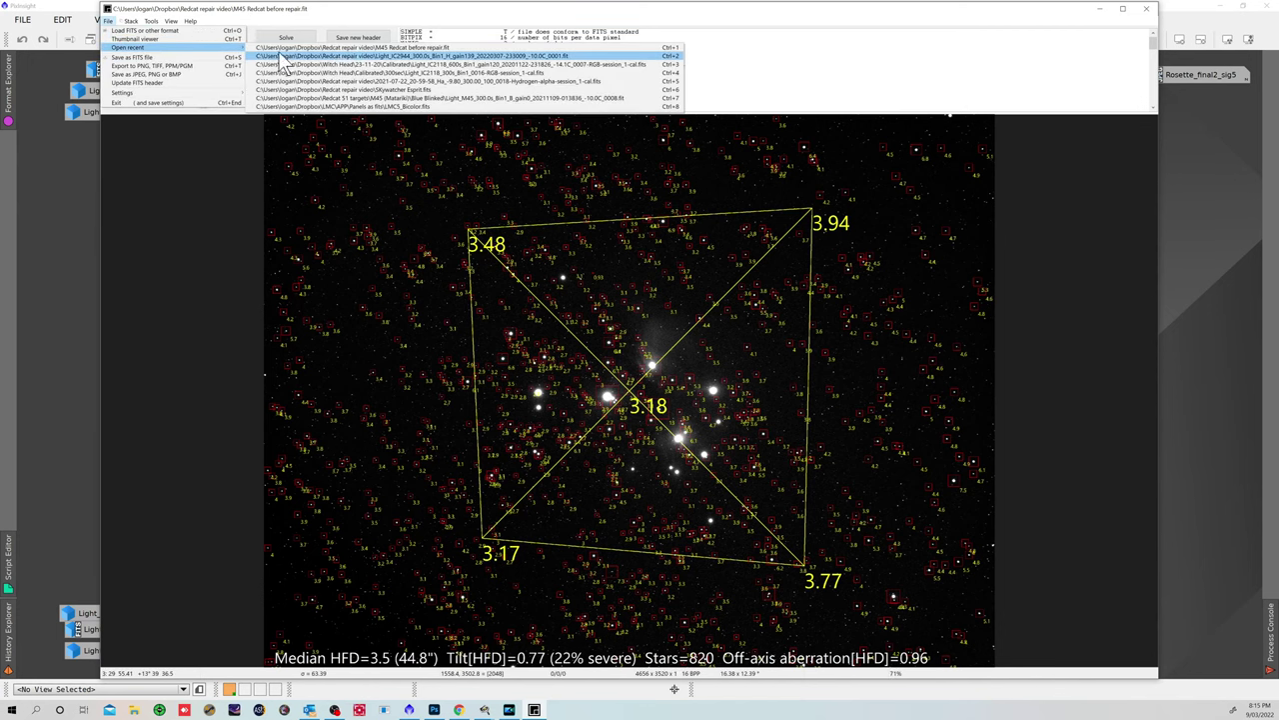
{"action": "left_click", "coordinate": [340, 54]}
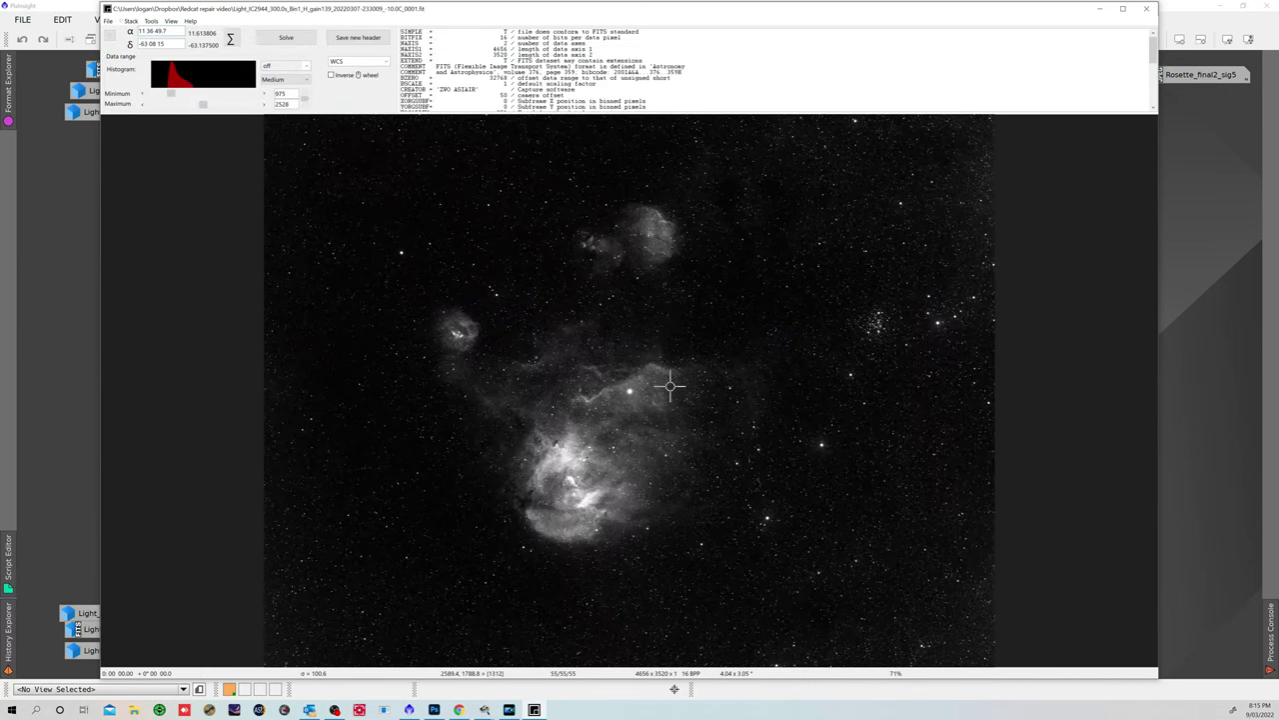
Run Image inspection's Tilt (F4), giving tilt 0.09 (4% none) over 3860 stars
{"action": "left_click", "coordinate": [134, 21]}
{"action": "left_click", "coordinate": [157, 58]}
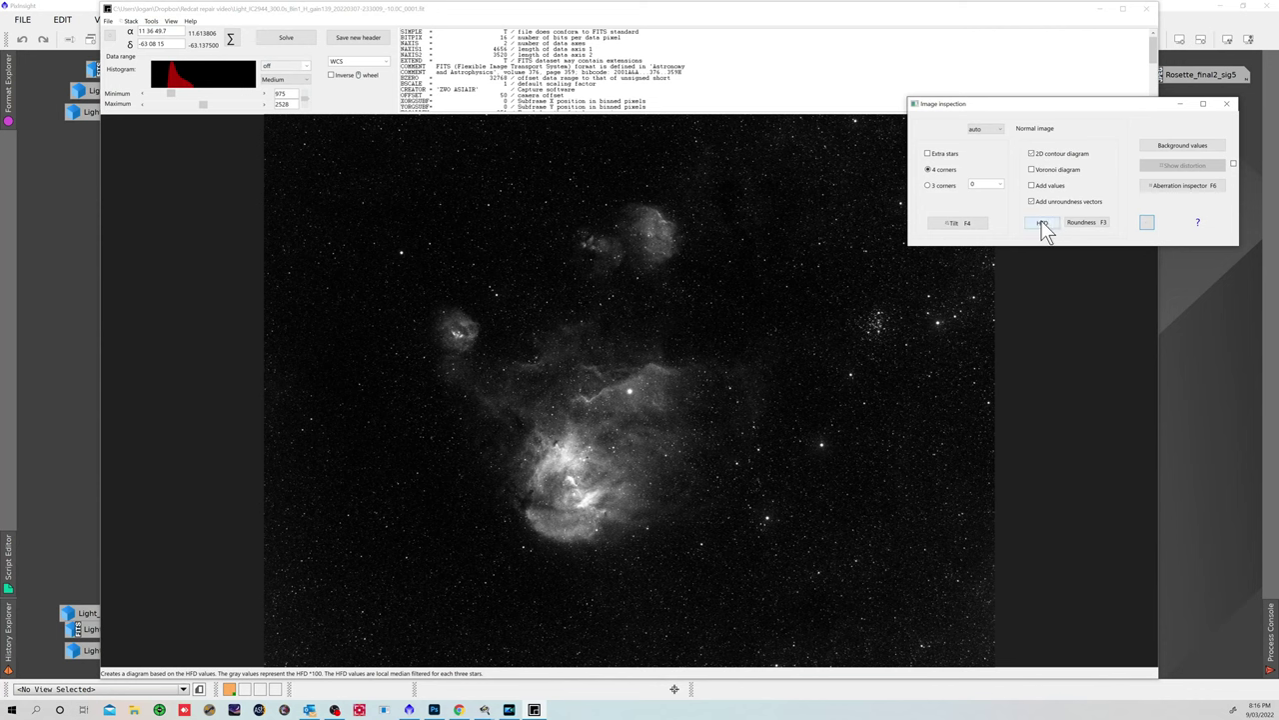
{"action": "left_click", "coordinate": [952, 224]}
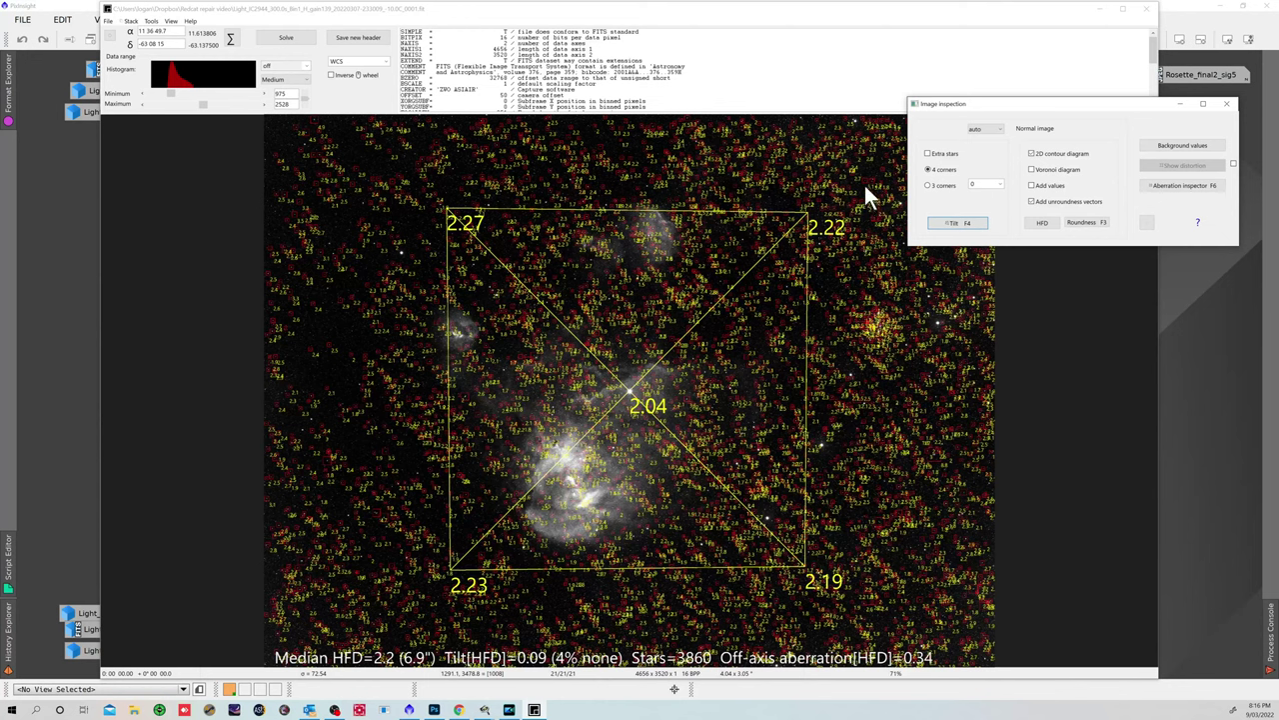
{"action": "left_click", "coordinate": [1226, 103]}
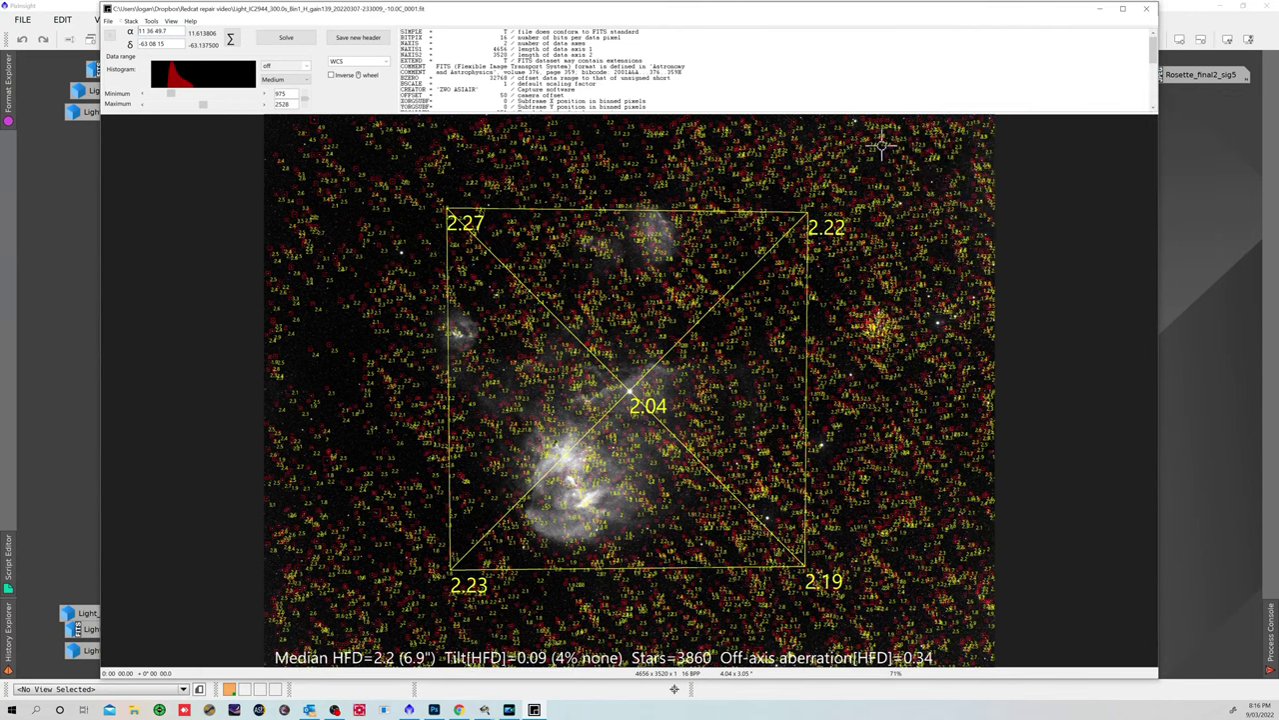